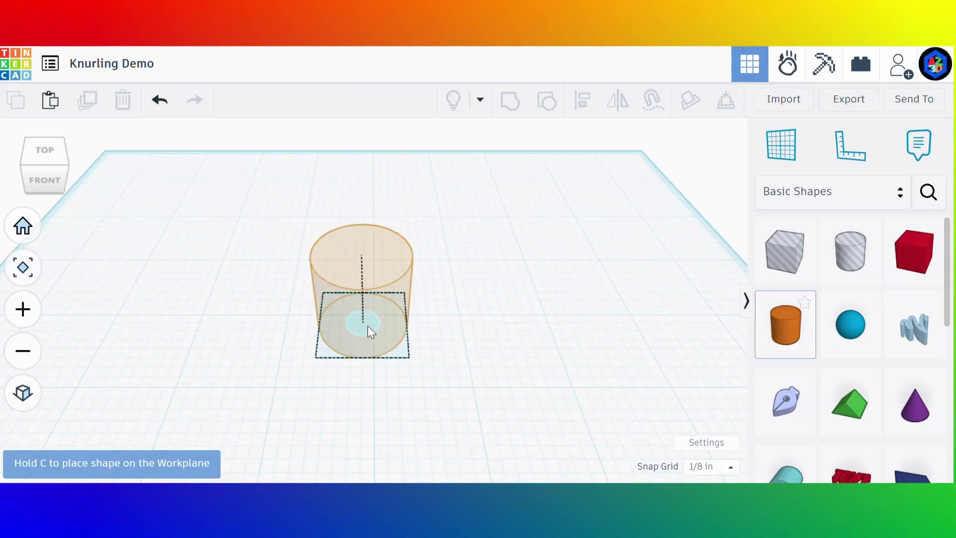
Place an orange cylinder and drop a community SVG Helix beside it
{"action": "left_click", "coordinate": [369, 325]}
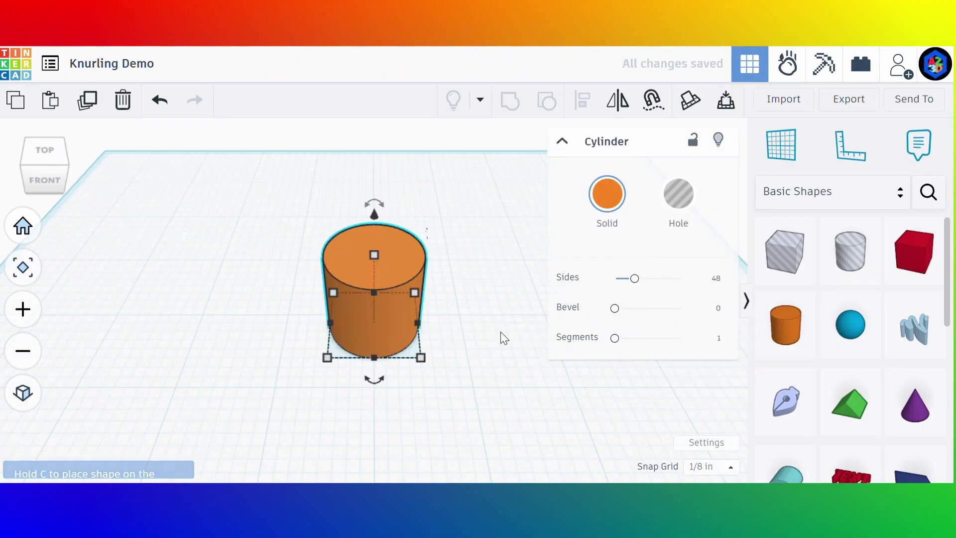
{"action": "left_click", "coordinate": [691, 269]}
{"action": "left_click", "coordinate": [928, 192]}
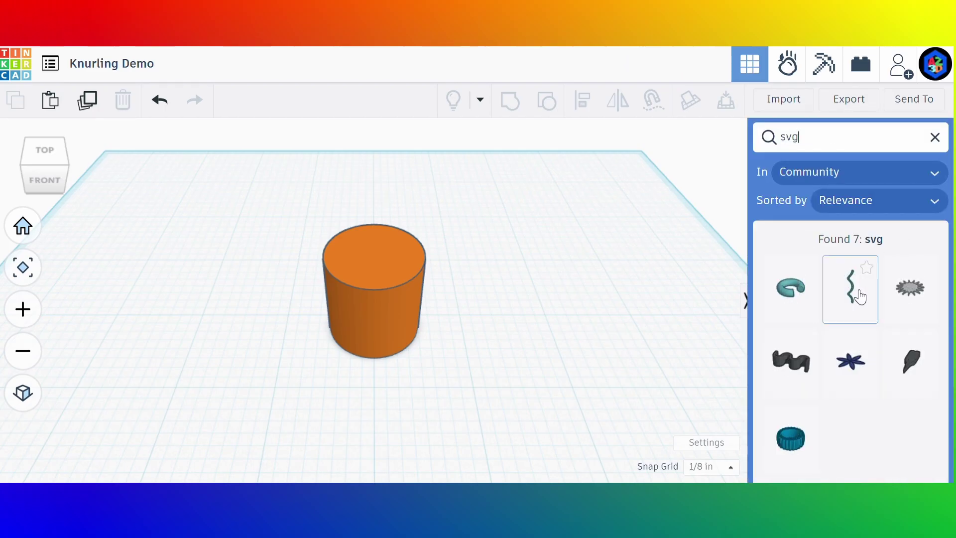
{"action": "left_click", "coordinate": [867, 279]}
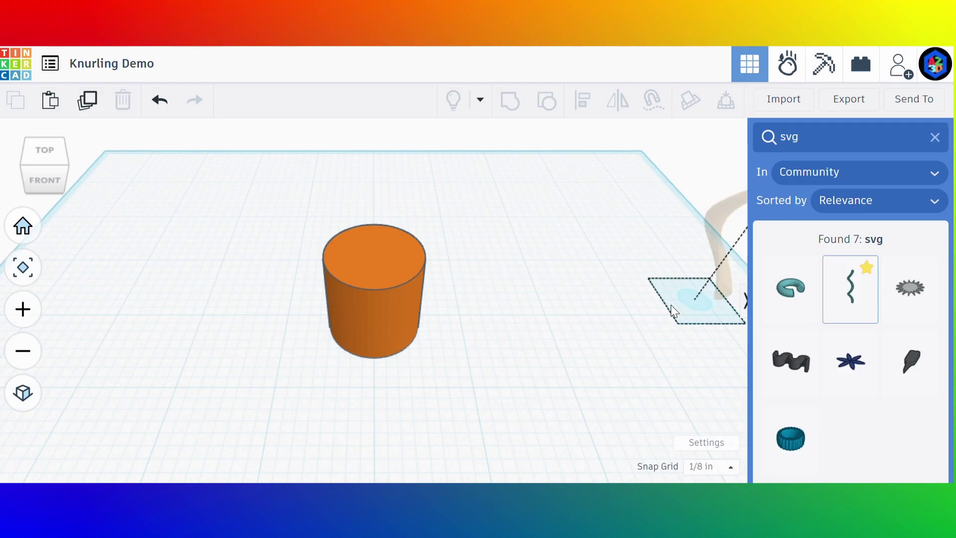
{"action": "left_click", "coordinate": [450, 391]}
Give the SVG Helix a triangular profile with sketch rotation 180
{"action": "scroll", "coordinate": [344, 368], "scroll_direction": "down", "scroll_amount": 4}
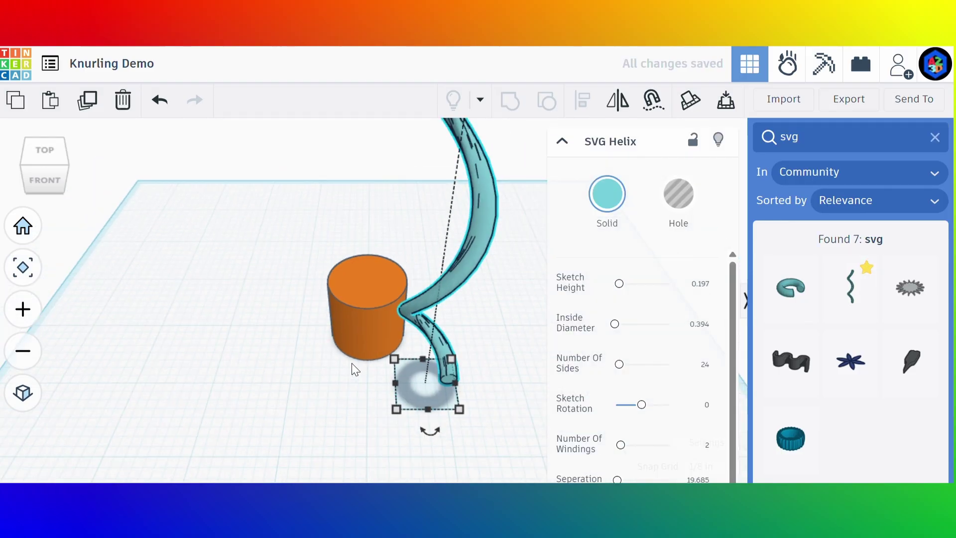
{"action": "scroll", "coordinate": [657, 393], "scroll_direction": "down", "scroll_amount": 2}
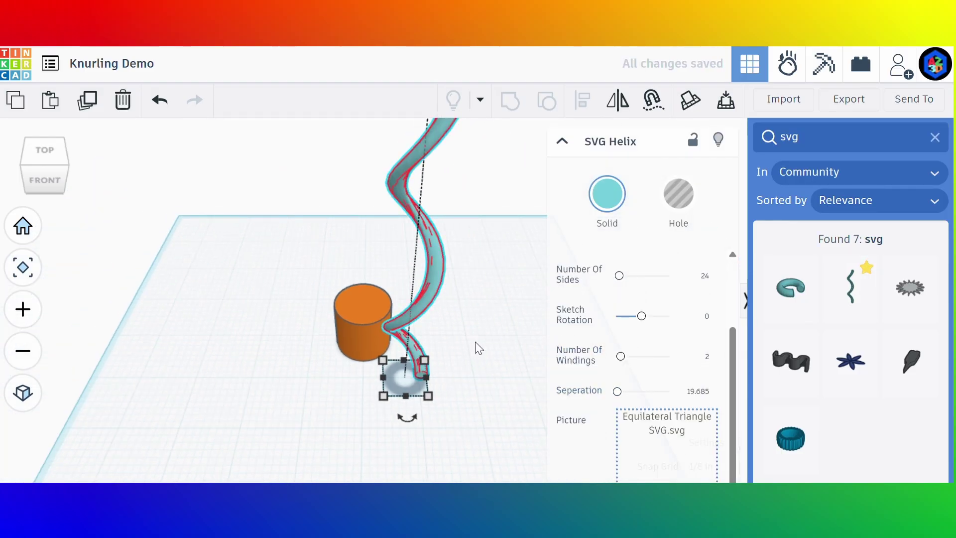
{"action": "scroll", "coordinate": [592, 374], "scroll_direction": "up", "scroll_amount": 1}
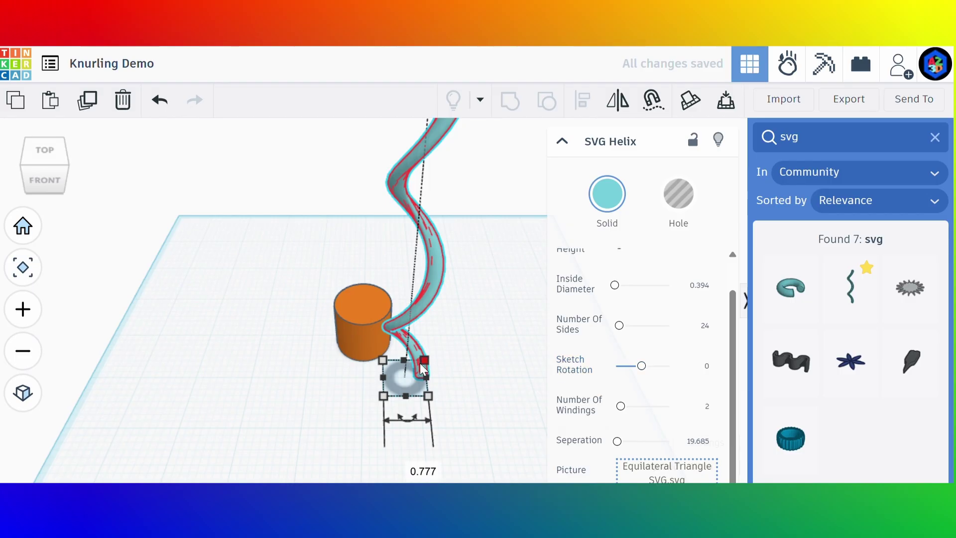
{"action": "scroll", "coordinate": [405, 371], "scroll_direction": "up", "scroll_amount": 8}
{"action": "scroll", "coordinate": [521, 367], "scroll_direction": "down", "scroll_amount": 6}
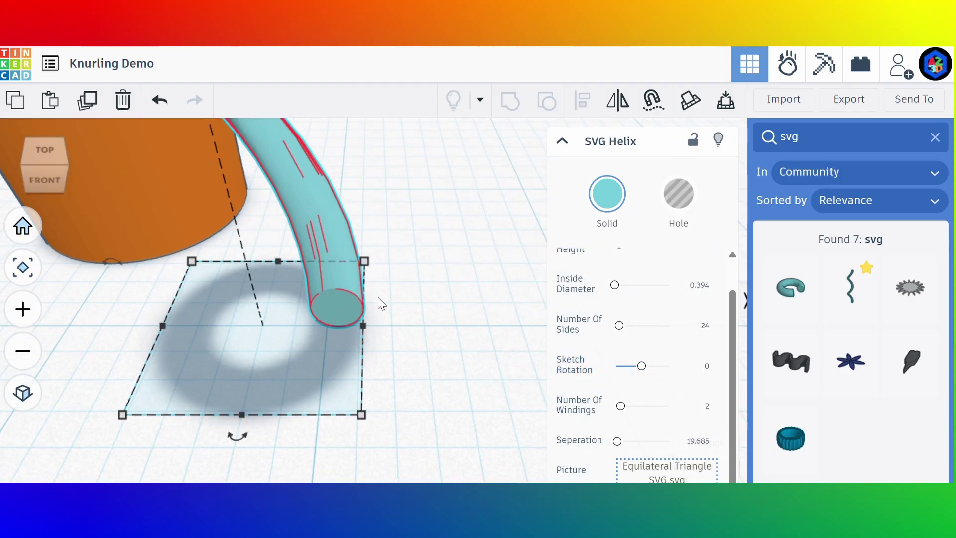
{"action": "left_click", "coordinate": [421, 306]}
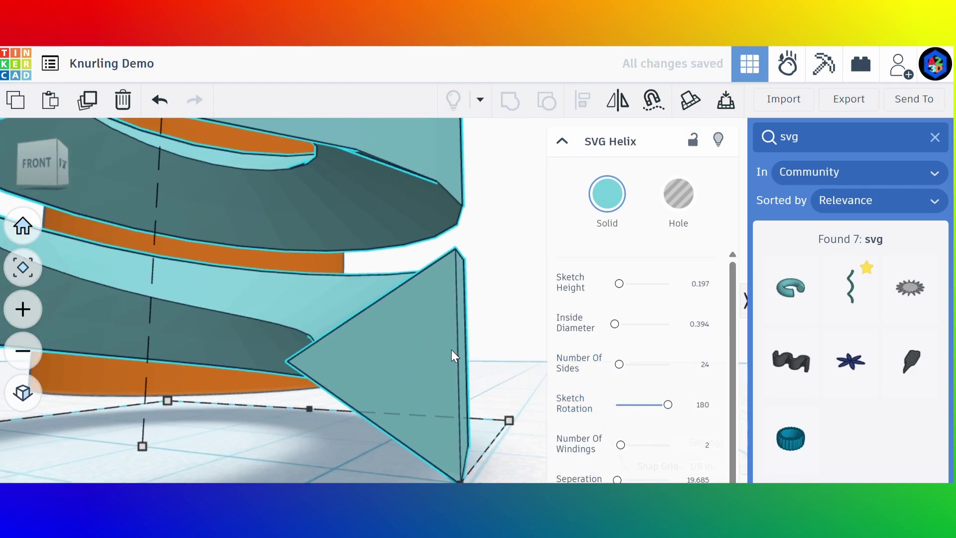
Set the SVG Helix's number of windings to 1
{"action": "scroll", "coordinate": [451, 350], "scroll_direction": "down", "scroll_amount": 5}
{"action": "scroll", "coordinate": [403, 420], "scroll_direction": "up", "scroll_amount": 1}
{"action": "right_click_drag", "start_coordinate": [499, 259], "coordinate": [488, 288]}
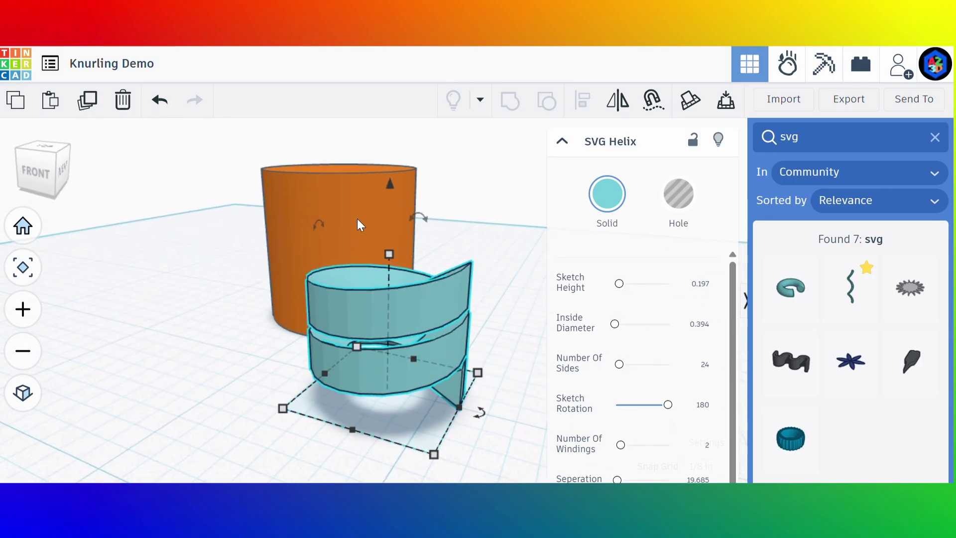
{"action": "left_click", "coordinate": [219, 355]}
{"action": "scroll", "coordinate": [309, 214], "scroll_direction": "up", "scroll_amount": 3}
{"action": "scroll", "coordinate": [354, 271], "scroll_direction": "down", "scroll_amount": 4}
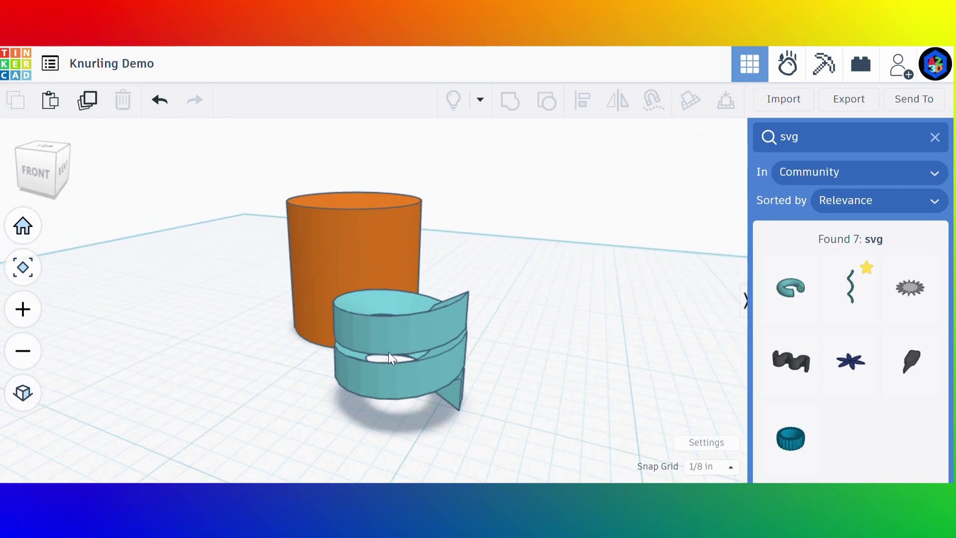
{"action": "left_click", "coordinate": [390, 357]}
{"action": "scroll", "coordinate": [583, 418], "scroll_direction": "down", "scroll_amount": 2}
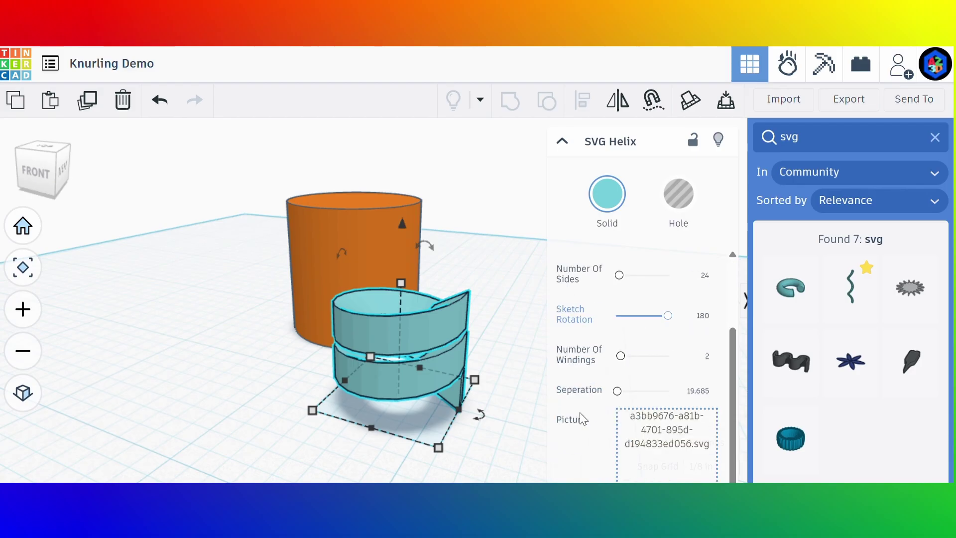
{"action": "left_click", "coordinate": [708, 354]}
{"action": "type", "text": "1"}
{"action": "key", "text": "Return"}
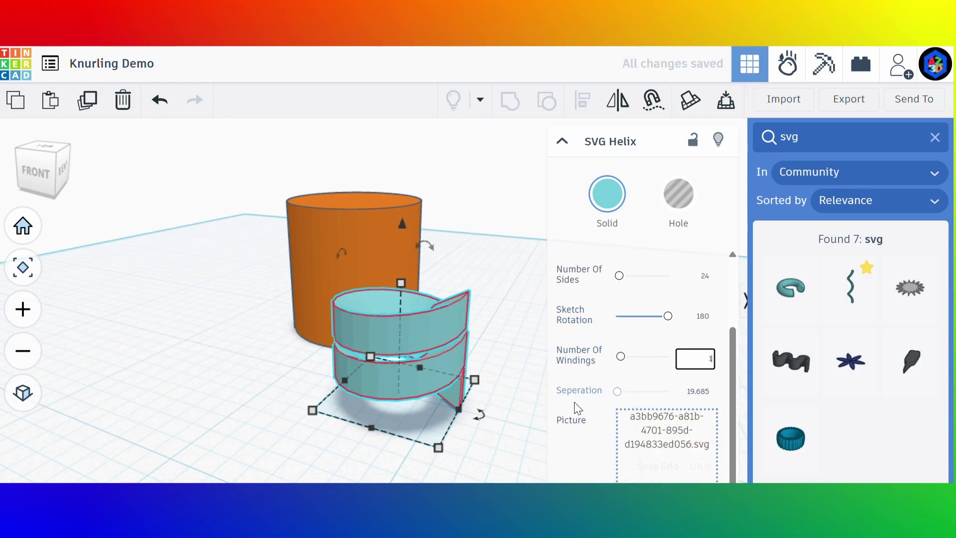
{"action": "scroll", "coordinate": [667, 327], "scroll_direction": "up", "scroll_amount": 2}
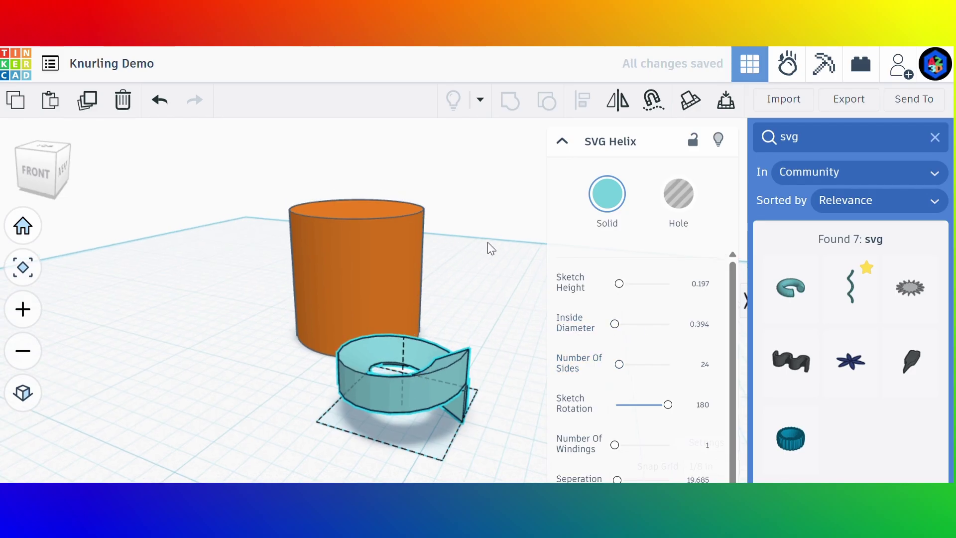
Set the helix inside diameter to 1 so it widens into a ring
{"action": "right_click_drag", "start_coordinate": [488, 241], "coordinate": [406, 267]}
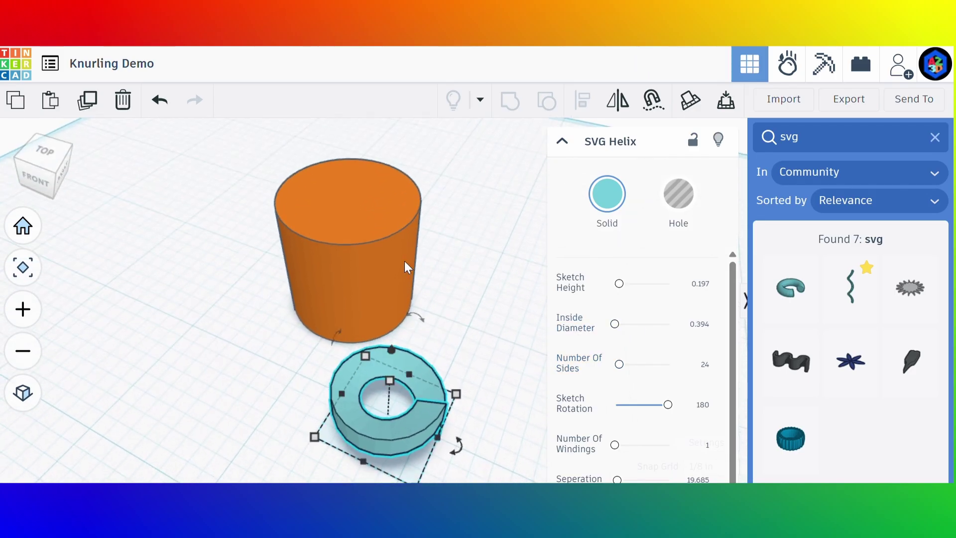
{"action": "left_click", "coordinate": [405, 267]}
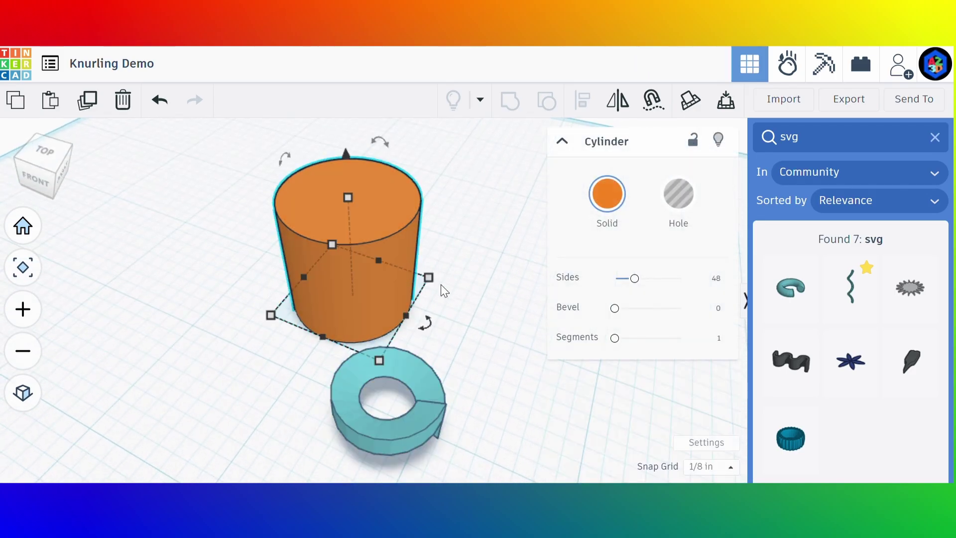
{"action": "left_click", "coordinate": [556, 439]}
{"action": "right_click_drag", "start_coordinate": [505, 420], "coordinate": [407, 334]}
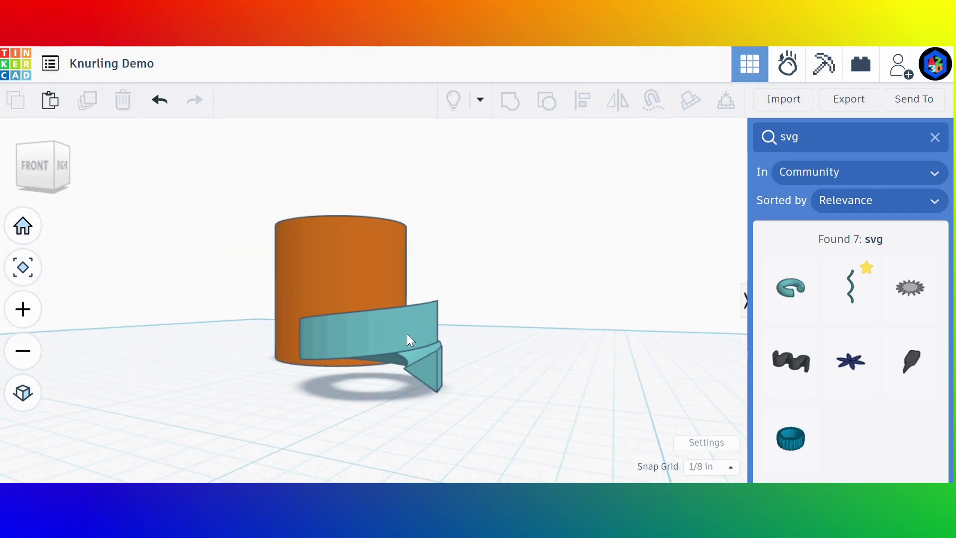
{"action": "left_click", "coordinate": [408, 337]}
{"action": "left_click", "coordinate": [699, 327]}
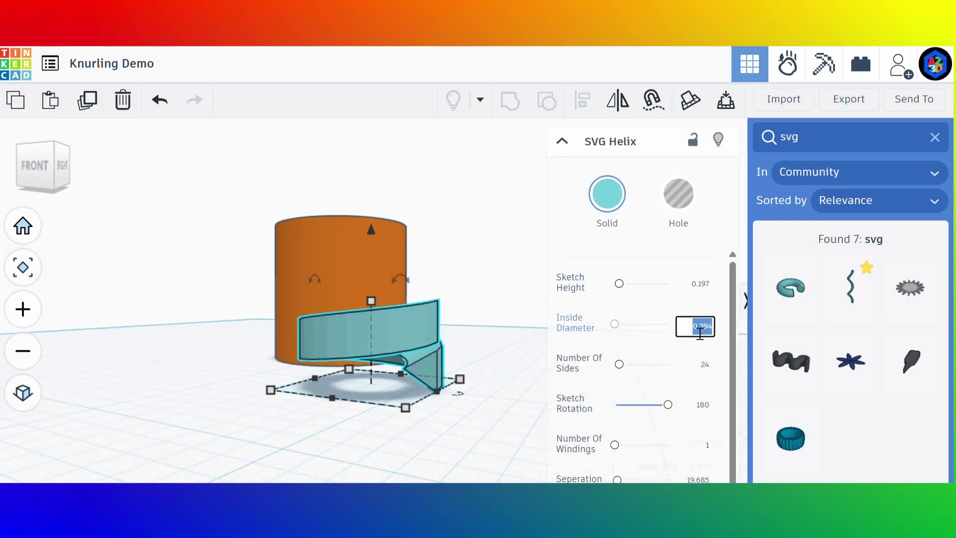
{"action": "type", "text": "1"}
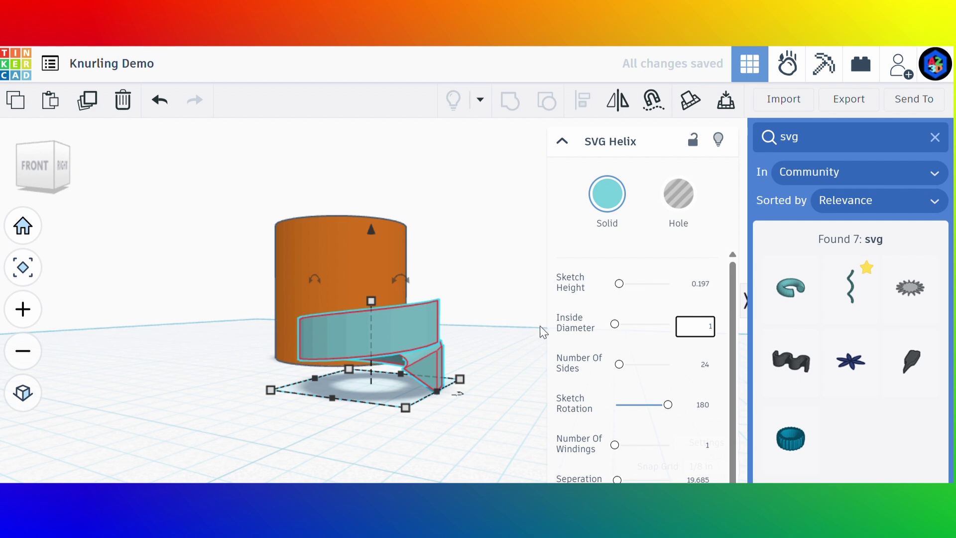
{"action": "scroll", "coordinate": [651, 412], "scroll_direction": "down", "scroll_amount": 1}
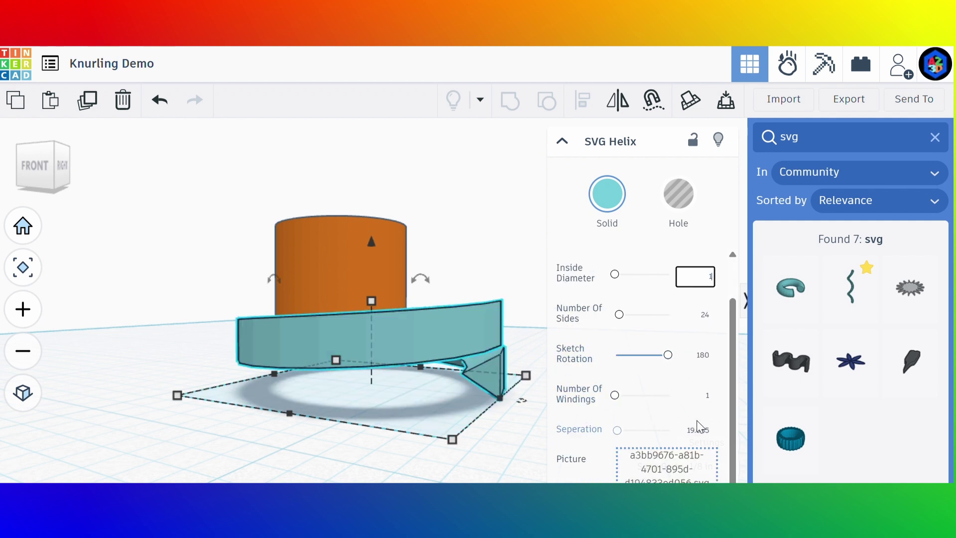
{"action": "right_click_drag", "start_coordinate": [527, 268], "coordinate": [420, 386]}
{"action": "left_click", "coordinate": [470, 273]}
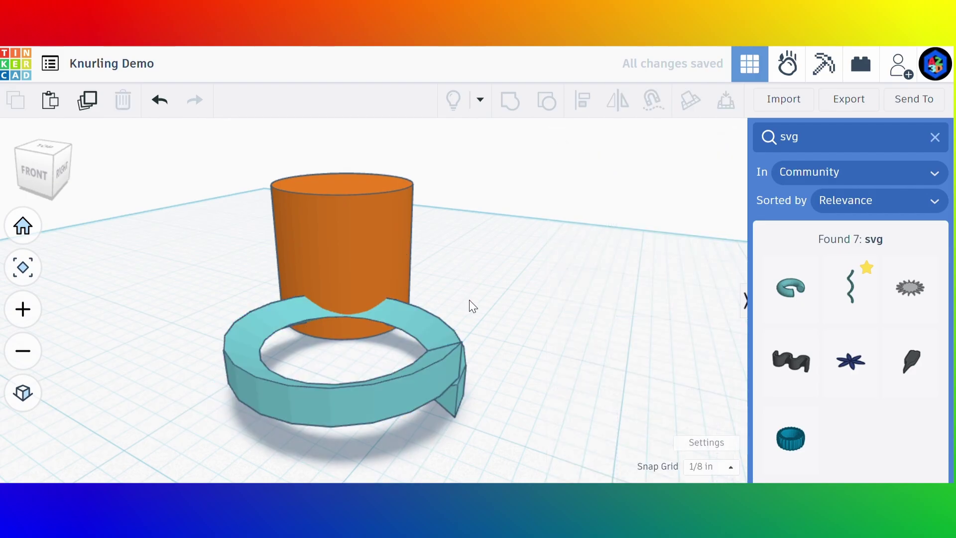
{"action": "right_click_drag", "start_coordinate": [472, 305], "coordinate": [456, 337]}
{"action": "left_click", "coordinate": [455, 336]}
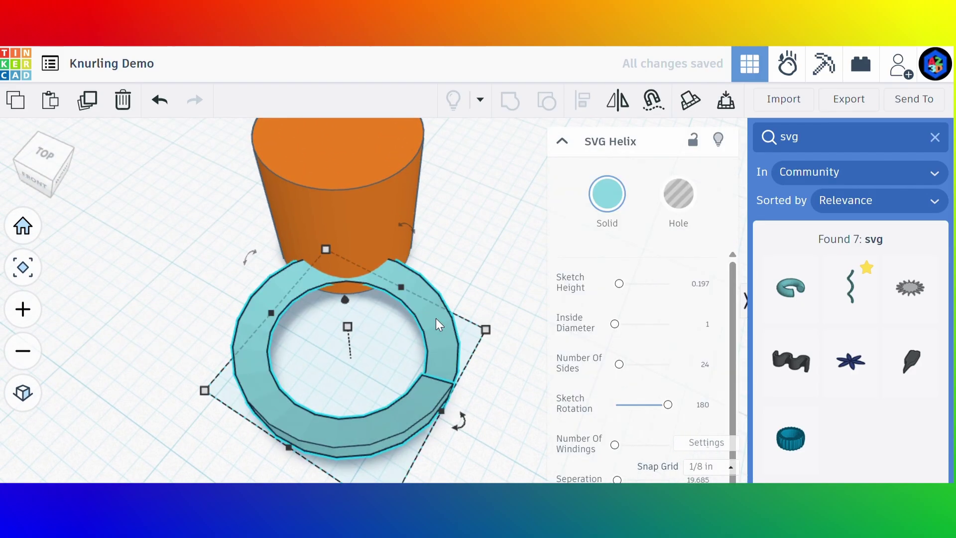
Align the teal ring and orange cylinder on their middle handles so the ring wraps the base
{"action": "left_click", "coordinate": [344, 191], "text": "shift"}
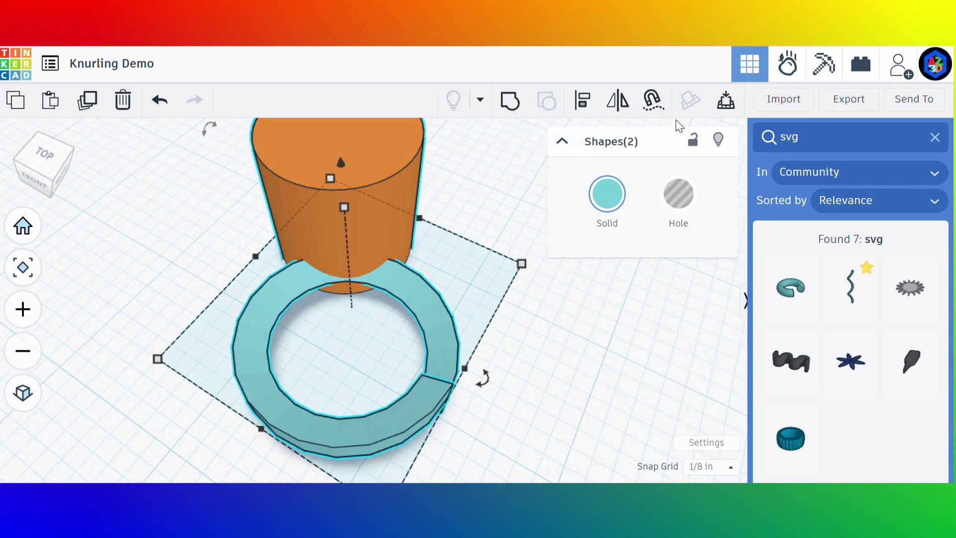
{"action": "left_click", "coordinate": [585, 104]}
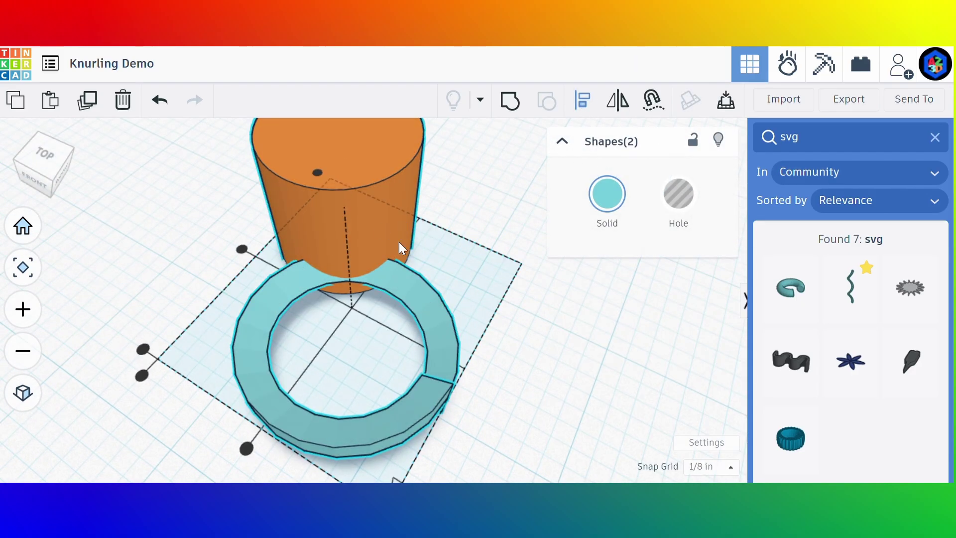
{"action": "left_click", "coordinate": [278, 207]}
{"action": "left_click", "coordinate": [292, 311]}
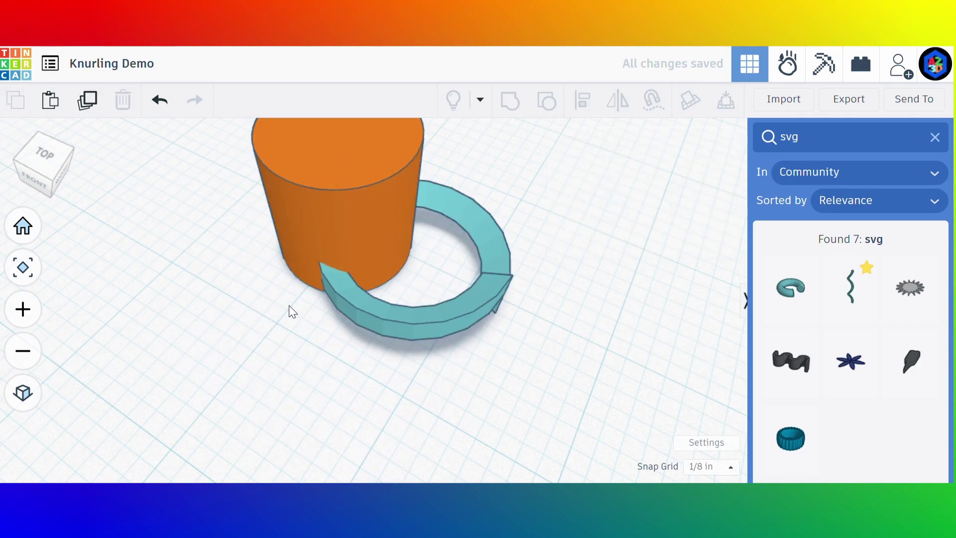
{"action": "left_click", "coordinate": [409, 303]}
{"action": "left_click", "coordinate": [327, 218], "text": "shift"}
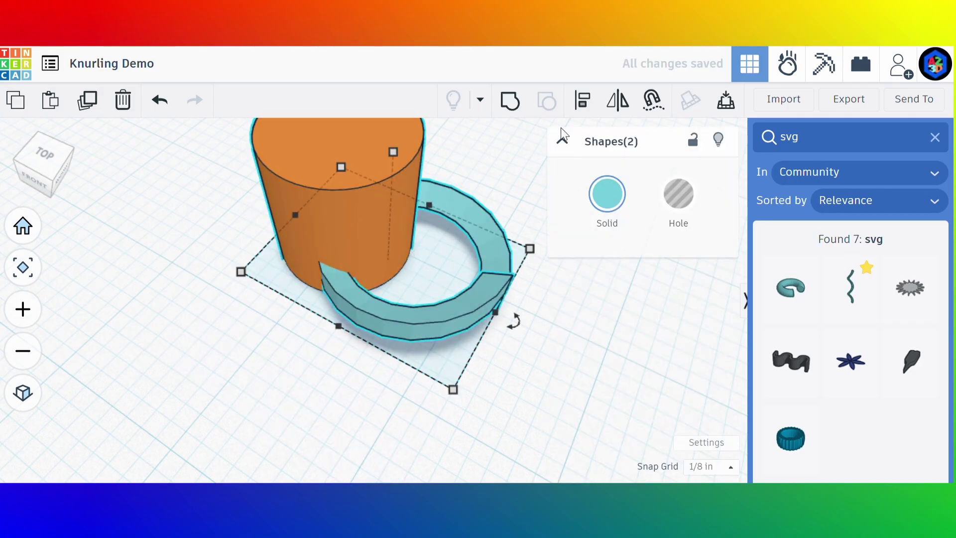
{"action": "left_click", "coordinate": [583, 103]}
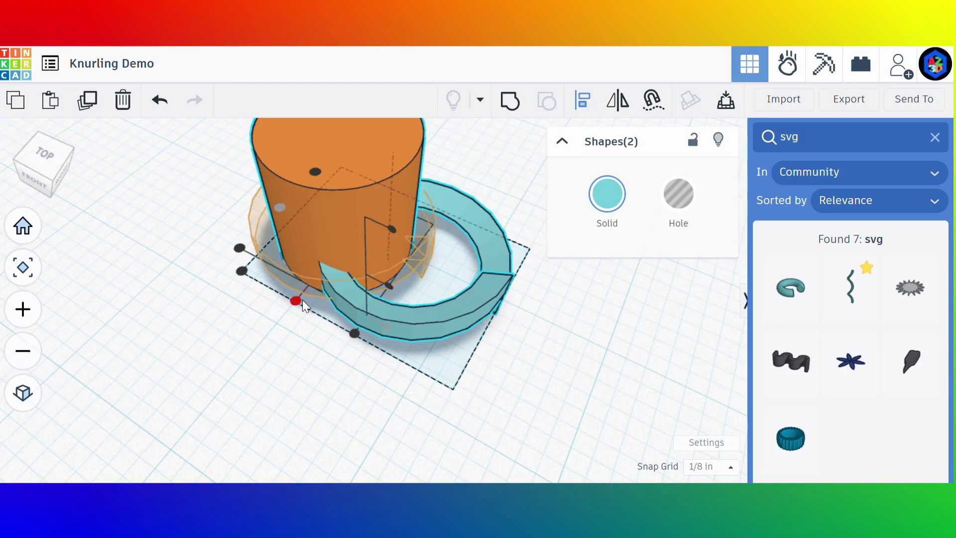
{"action": "left_click", "coordinate": [297, 300]}
{"action": "left_click", "coordinate": [305, 378]}
{"action": "right_click_drag", "start_coordinate": [406, 375], "coordinate": [420, 446]}
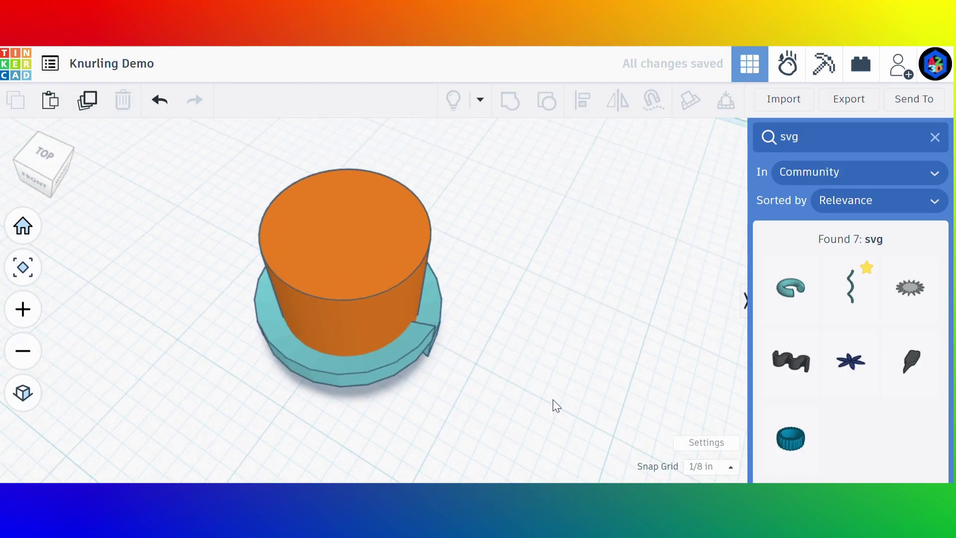
{"action": "right_click_drag", "start_coordinate": [554, 403], "coordinate": [553, 356]}
Set the helix separation to 40
{"action": "left_click", "coordinate": [407, 378]}
{"action": "scroll", "coordinate": [462, 416], "scroll_direction": "up", "scroll_amount": 5}
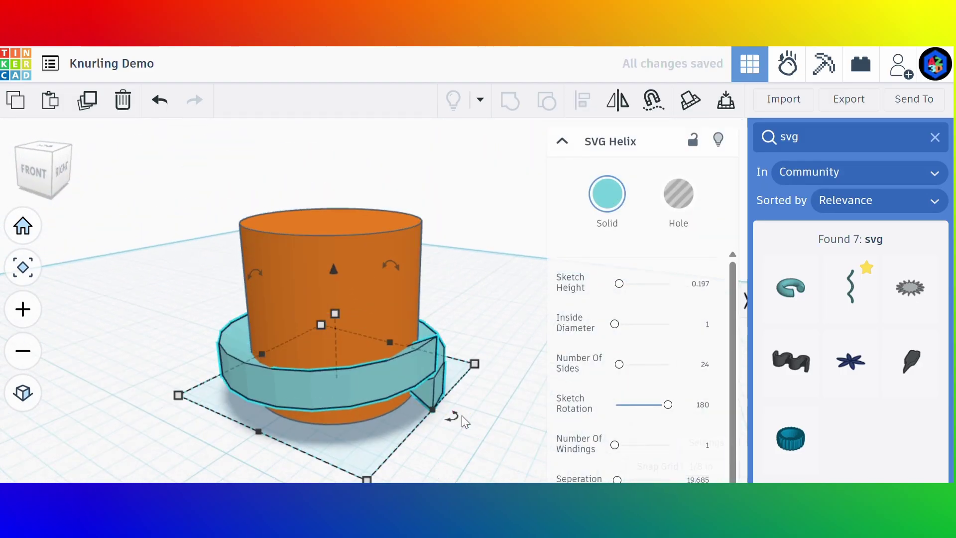
{"action": "right_click_drag", "start_coordinate": [530, 406], "coordinate": [518, 375]}
{"action": "left_click", "coordinate": [498, 383]}
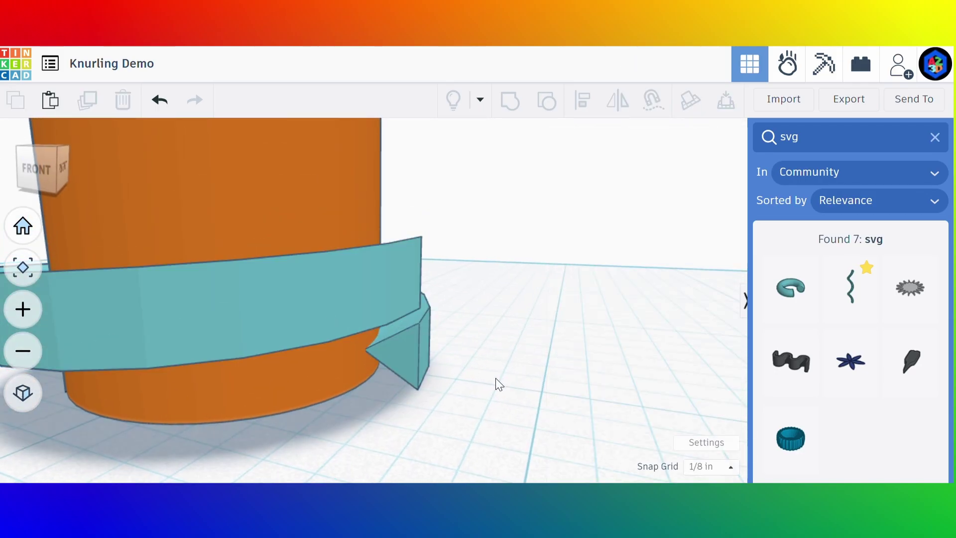
{"action": "left_click", "coordinate": [412, 330]}
{"action": "scroll", "coordinate": [607, 388], "scroll_direction": "down", "scroll_amount": 2}
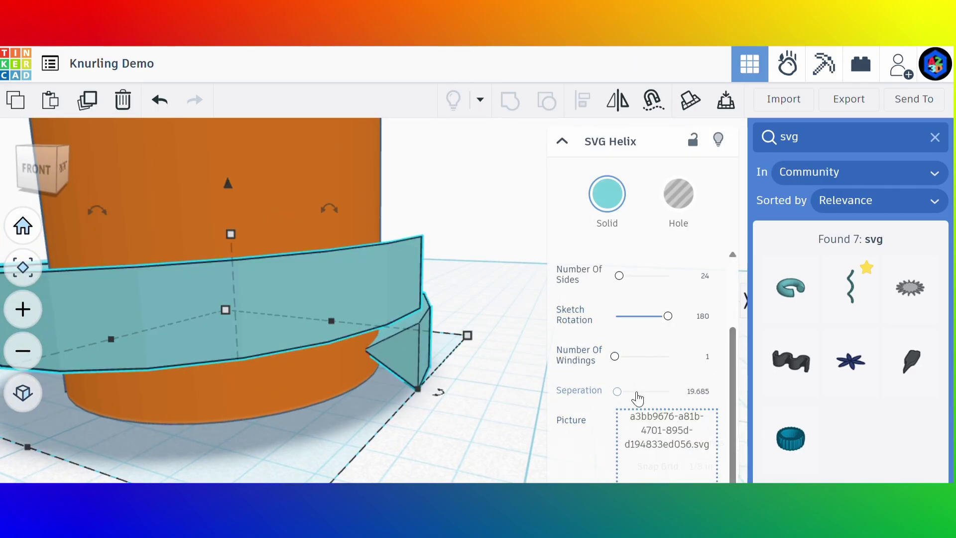
{"action": "left_click", "coordinate": [696, 392]}
{"action": "type", "text": "40"}
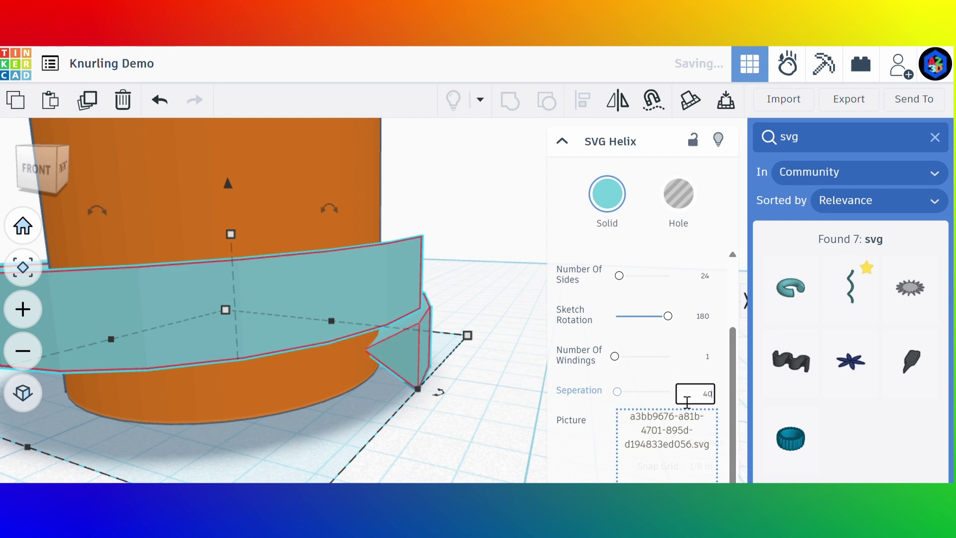
{"action": "scroll", "coordinate": [371, 285], "scroll_direction": "down", "scroll_amount": 5}
Raise the helix separation to 100 so it climbs above the cylinder top
{"action": "left_click", "coordinate": [351, 264]}
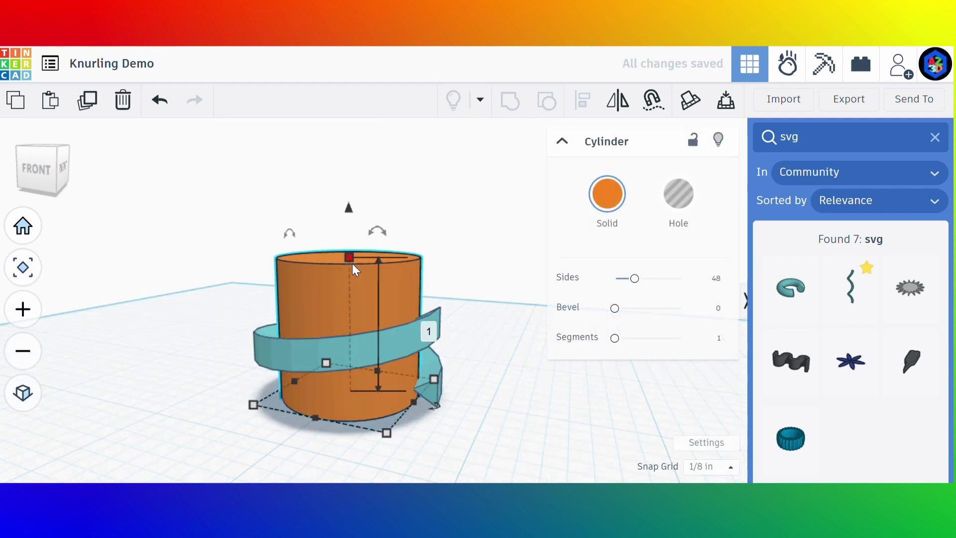
{"action": "left_click", "coordinate": [422, 327]}
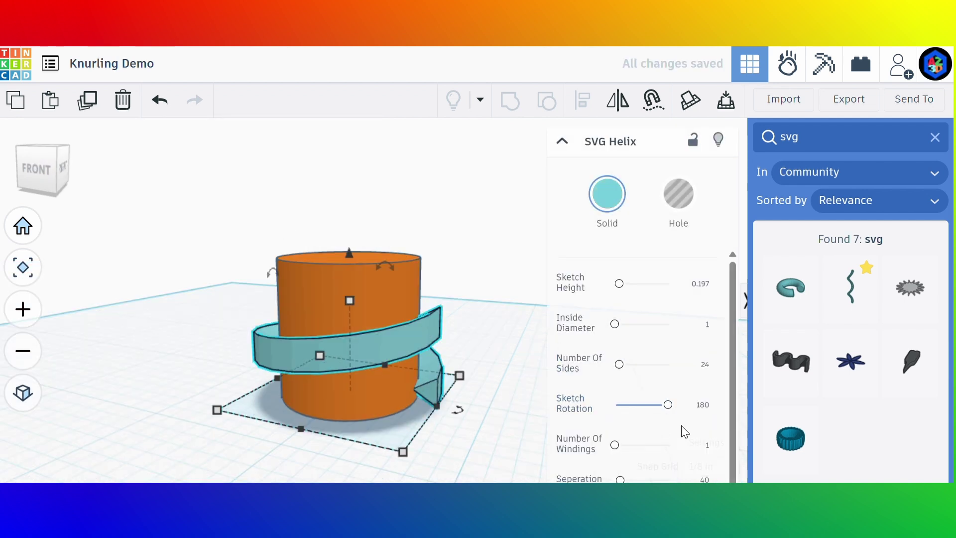
{"action": "scroll", "coordinate": [707, 428], "scroll_direction": "down", "scroll_amount": 3}
{"action": "left_click", "coordinate": [705, 392]}
{"action": "type", "text": "100"}
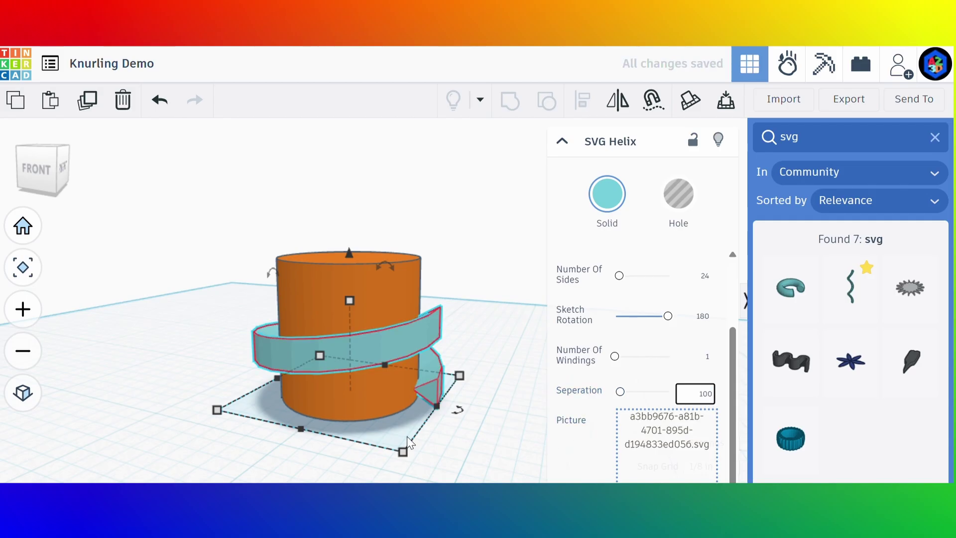
{"action": "key", "text": "Return"}
{"action": "left_click", "coordinate": [521, 325]}
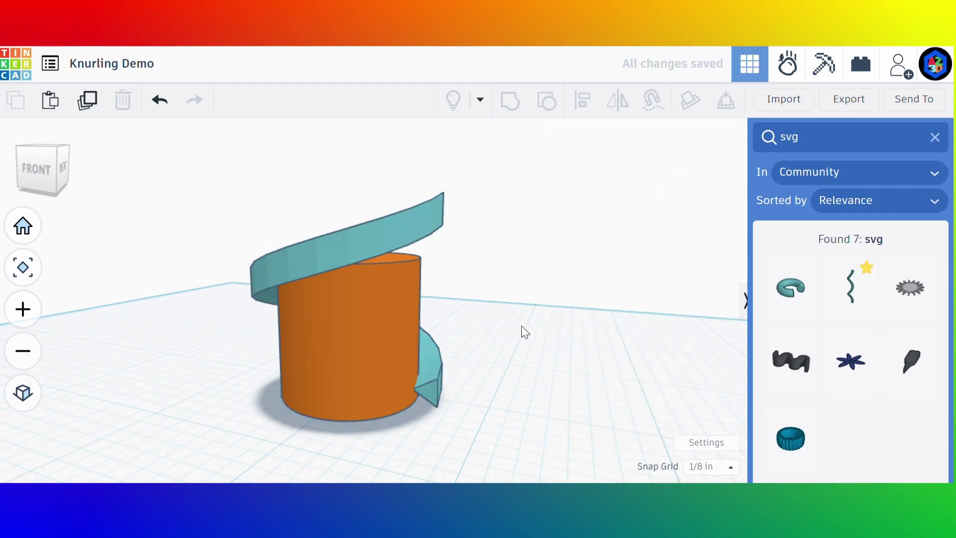
{"action": "right_click_drag", "start_coordinate": [521, 325], "coordinate": [425, 370]}
Set the helix inside diameter to 0.95
{"action": "left_click", "coordinate": [425, 371]}
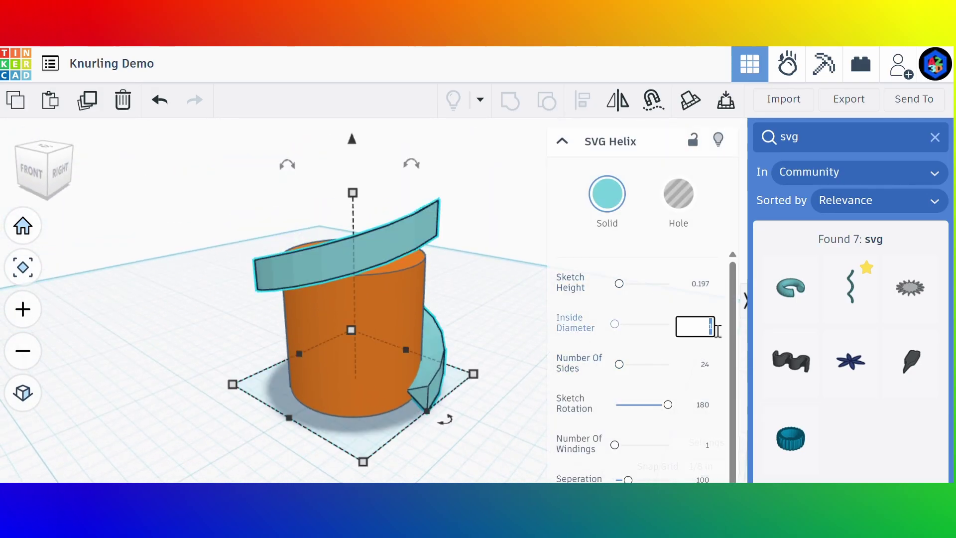
{"action": "type", "text": "0.95"}
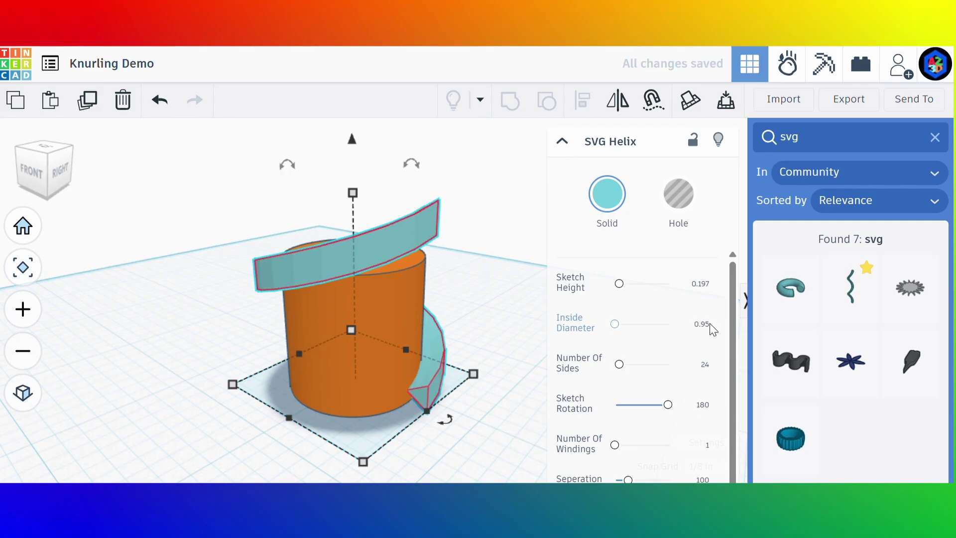
{"action": "key", "text": "ctrl+z"}
{"action": "left_click", "coordinate": [707, 325]}
{"action": "key", "text": "Return"}
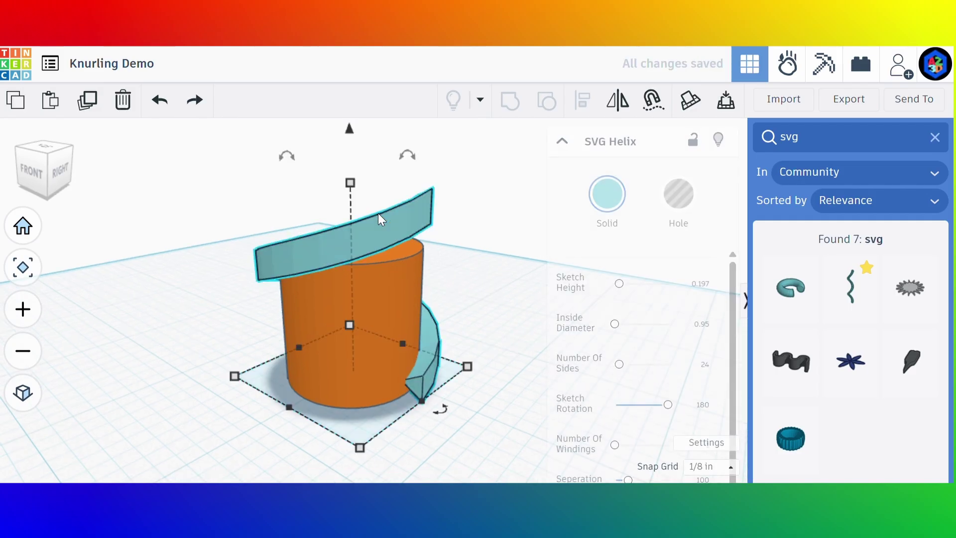
Lower the helix slightly and turn it into a hole
{"action": "left_click_drag", "start_coordinate": [350, 133], "coordinate": [349, 149]}
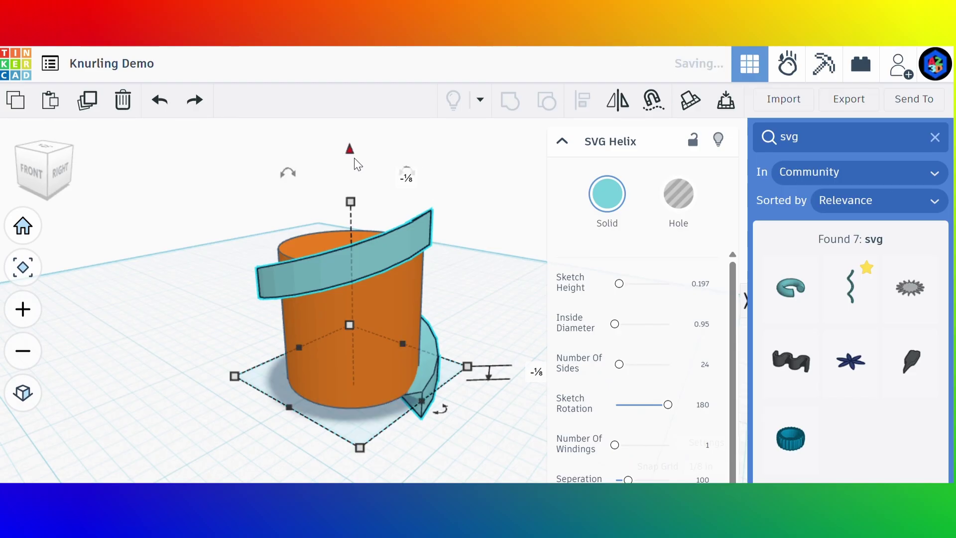
{"action": "left_click", "coordinate": [462, 367]}
{"action": "left_click", "coordinate": [436, 371]}
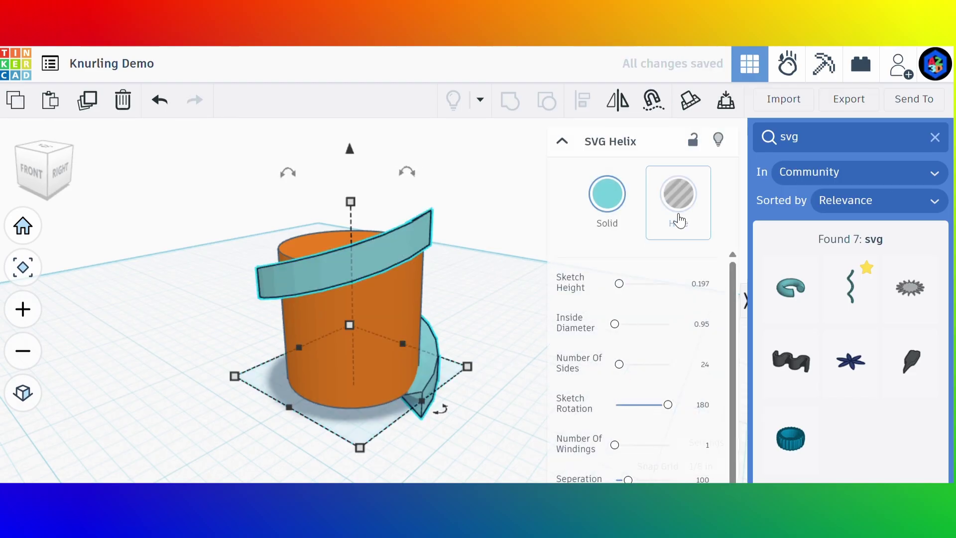
{"action": "left_click", "coordinate": [676, 194]}
Group the helix hole with the cylinder to preview the cut, then undo the grouping
{"action": "left_click", "coordinate": [428, 271]}
{"action": "left_click", "coordinate": [383, 268]}
{"action": "left_click", "coordinate": [382, 321], "text": "shift"}
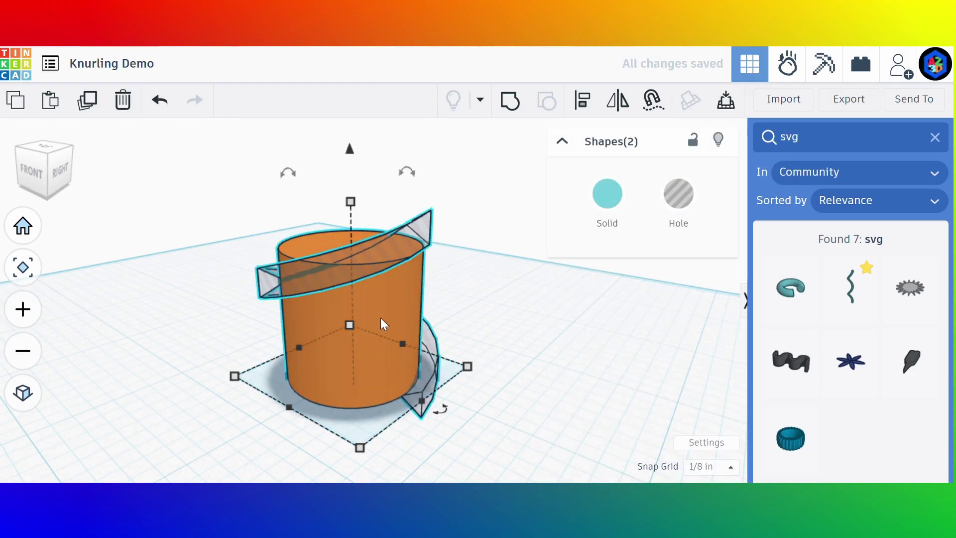
{"action": "key", "text": "ctrl+g"}
{"action": "left_click", "coordinate": [516, 315]}
{"action": "scroll", "coordinate": [289, 258], "scroll_direction": "down", "scroll_amount": 1}
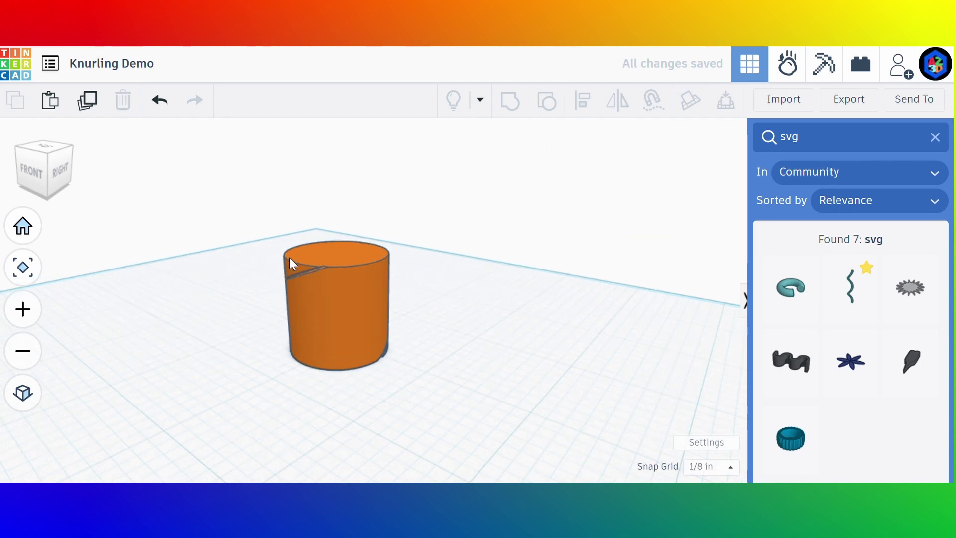
{"action": "scroll", "coordinate": [333, 278], "scroll_direction": "up", "scroll_amount": 6}
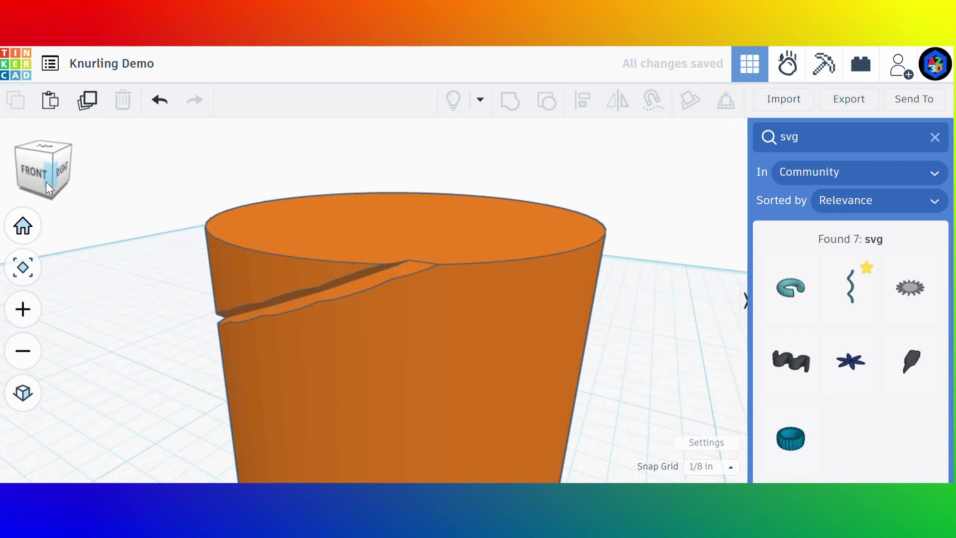
{"action": "mouse_move", "coordinate": [45, 181]}
{"action": "left_mouse_down"}
{"action": "mouse_move", "coordinate": [80, 183]}
{"action": "mouse_move", "coordinate": [59, 181]}
{"action": "left_mouse_up"}
{"action": "scroll", "coordinate": [294, 267], "scroll_direction": "up", "scroll_amount": 1}
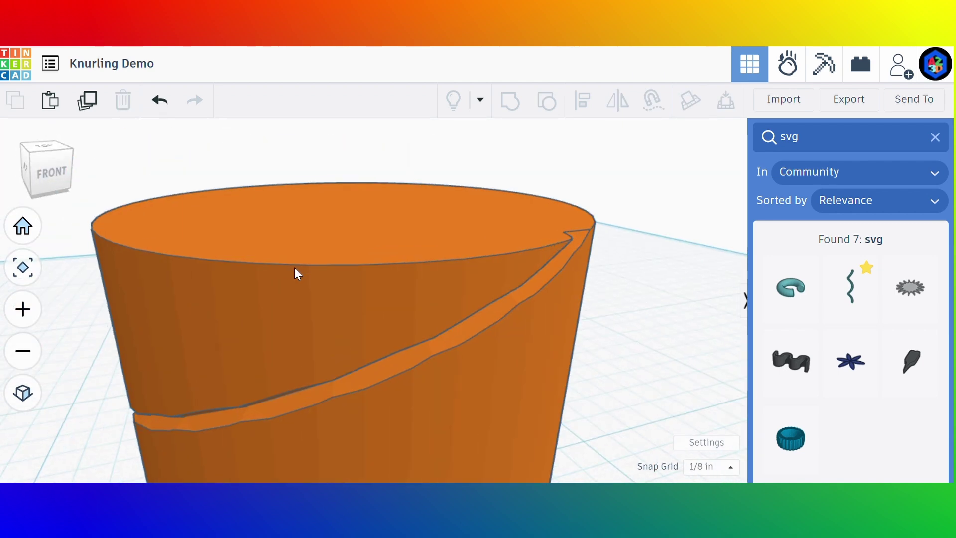
{"action": "scroll", "coordinate": [281, 260], "scroll_direction": "down", "scroll_amount": 6}
{"action": "key", "text": "ctrl+z"}
Increase the orange cylinder's sides from 48 to about 123
{"action": "left_click", "coordinate": [386, 254]}
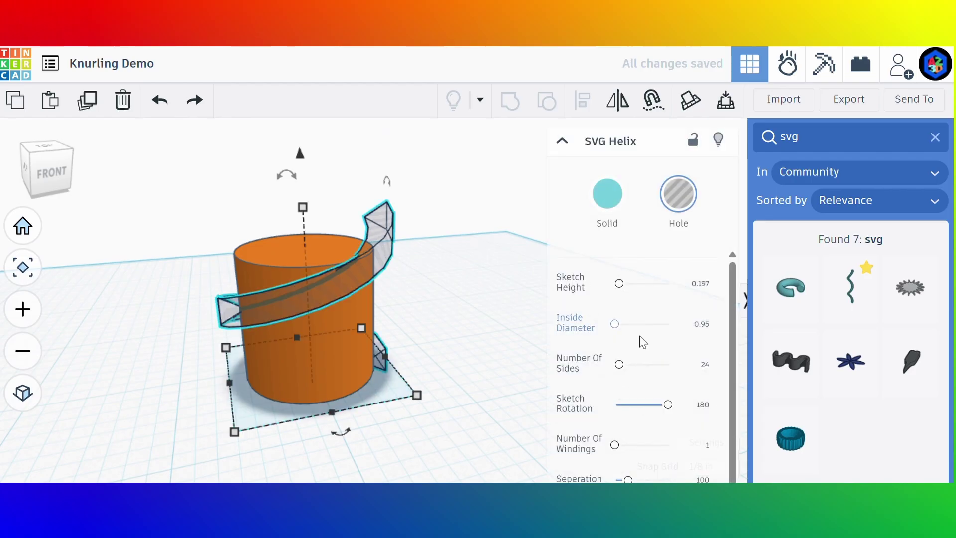
{"action": "scroll", "coordinate": [642, 369], "scroll_direction": "down", "scroll_amount": 2}
{"action": "scroll", "coordinate": [621, 319], "scroll_direction": "up", "scroll_amount": 1}
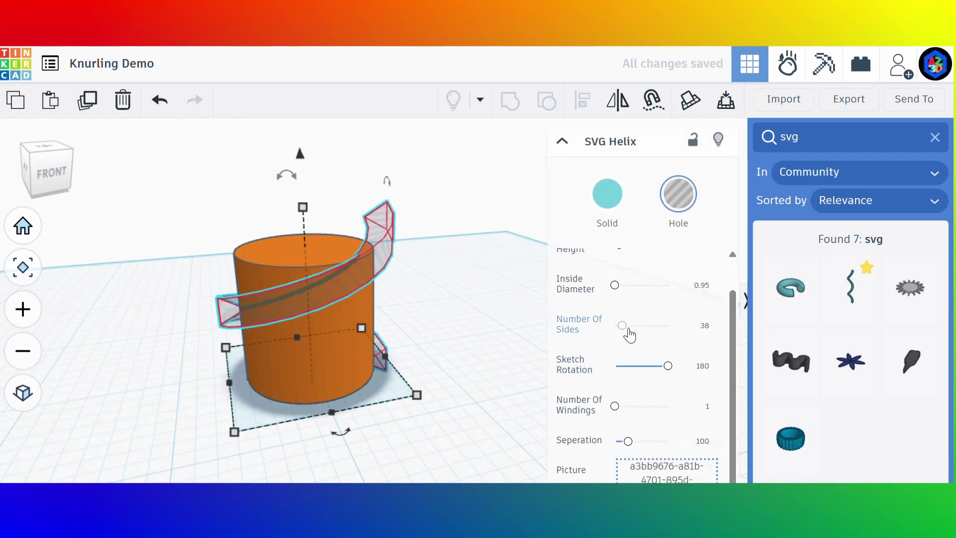
{"action": "left_click", "coordinate": [459, 281]}
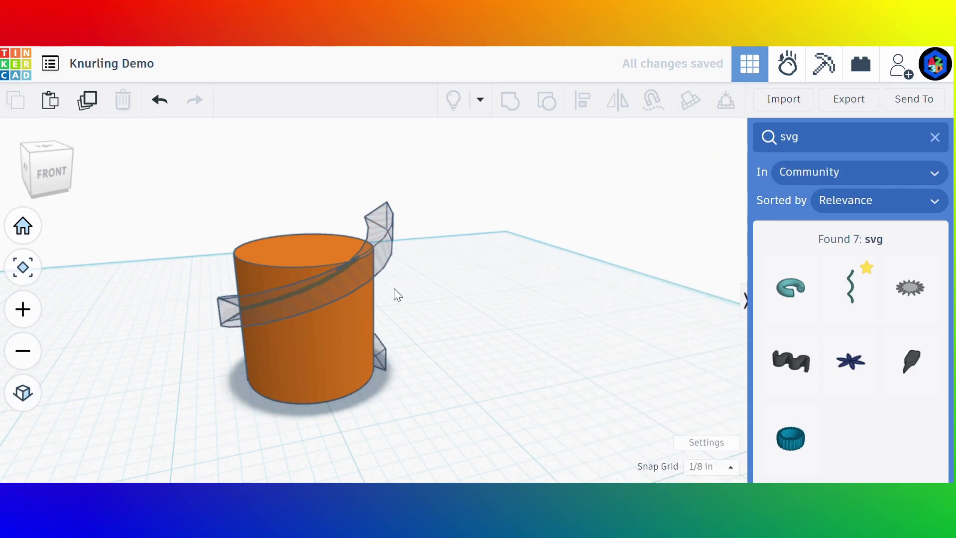
{"action": "left_click", "coordinate": [347, 266]}
{"action": "left_click", "coordinate": [48, 172]}
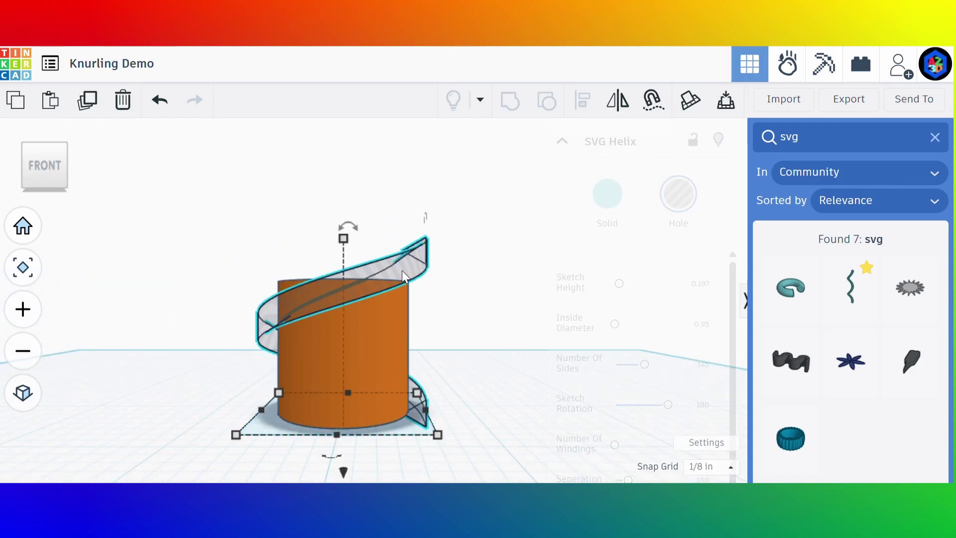
{"action": "left_click", "coordinate": [421, 314]}
{"action": "left_click", "coordinate": [378, 328]}
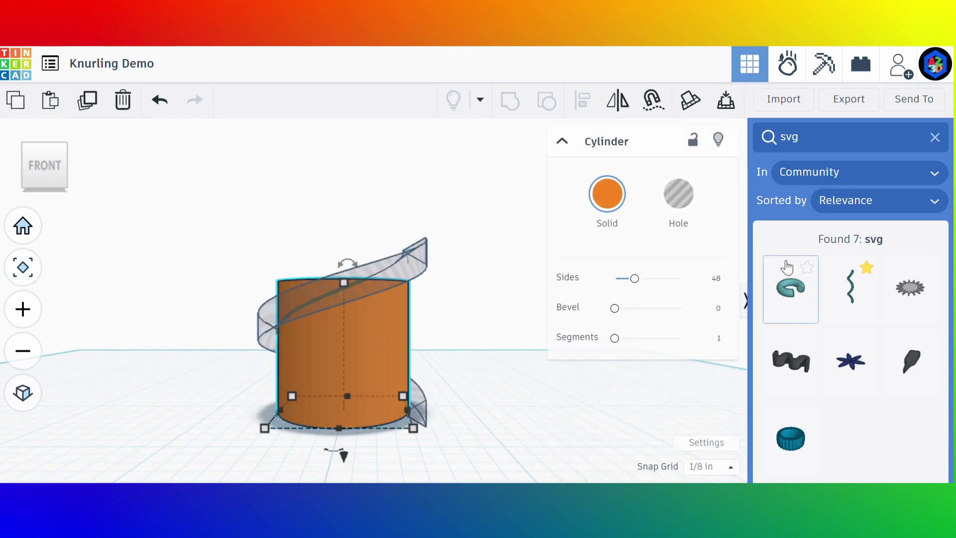
{"action": "left_click_drag", "start_coordinate": [662, 280], "coordinate": [666, 282]}
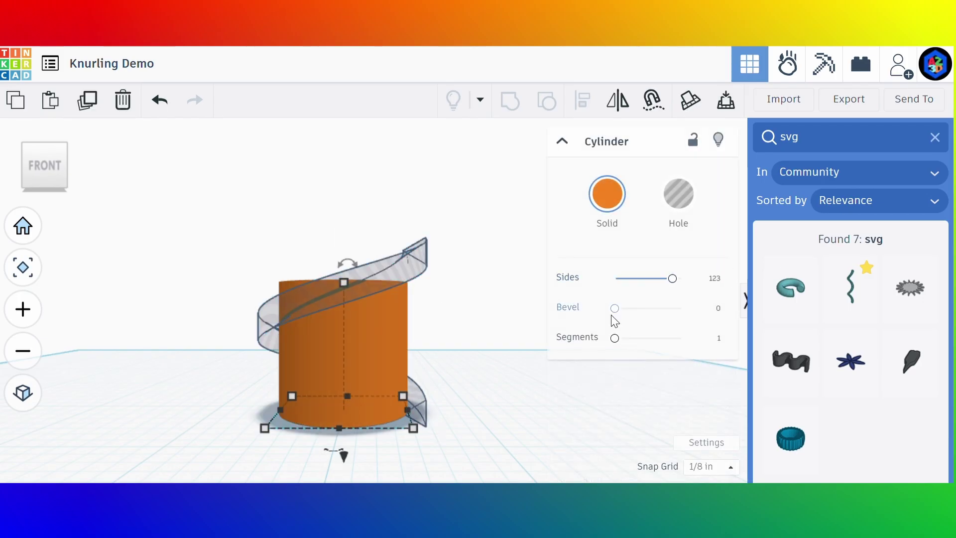
Duplicate the helix hole, undo the offset copy, and reselect the original
{"action": "left_click", "coordinate": [443, 288]}
{"action": "left_click", "coordinate": [398, 260]}
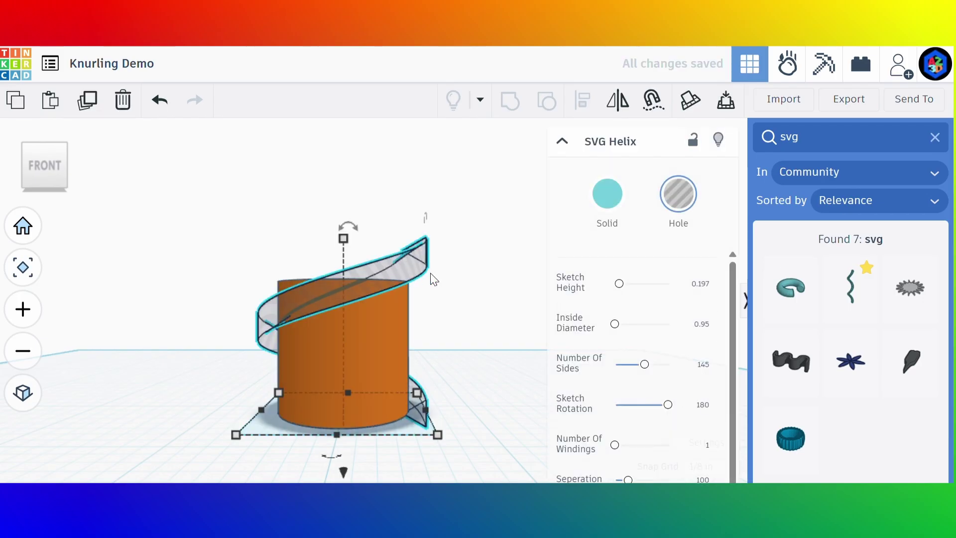
{"action": "key", "text": "ctrl+d"}
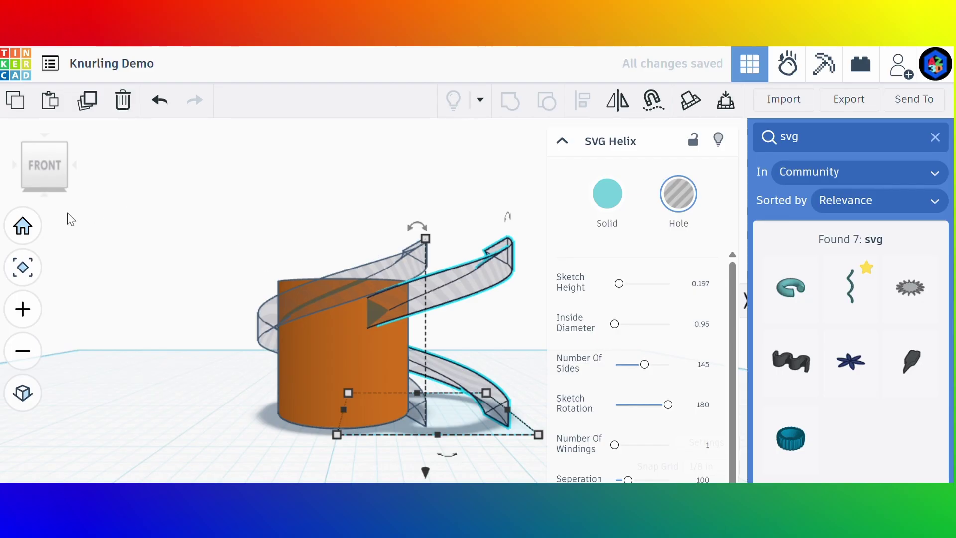
{"action": "key", "text": "ctrl+z"}
{"action": "left_click", "coordinate": [410, 271]}
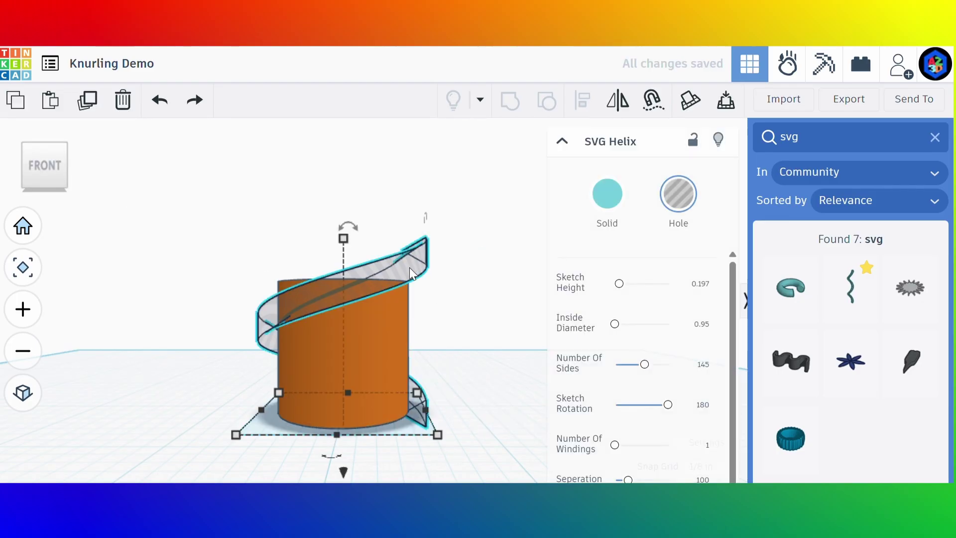
Mirror the helix hole horizontally so it winds the opposite way, crossing the first in an X
{"action": "left_click", "coordinate": [50, 170]}
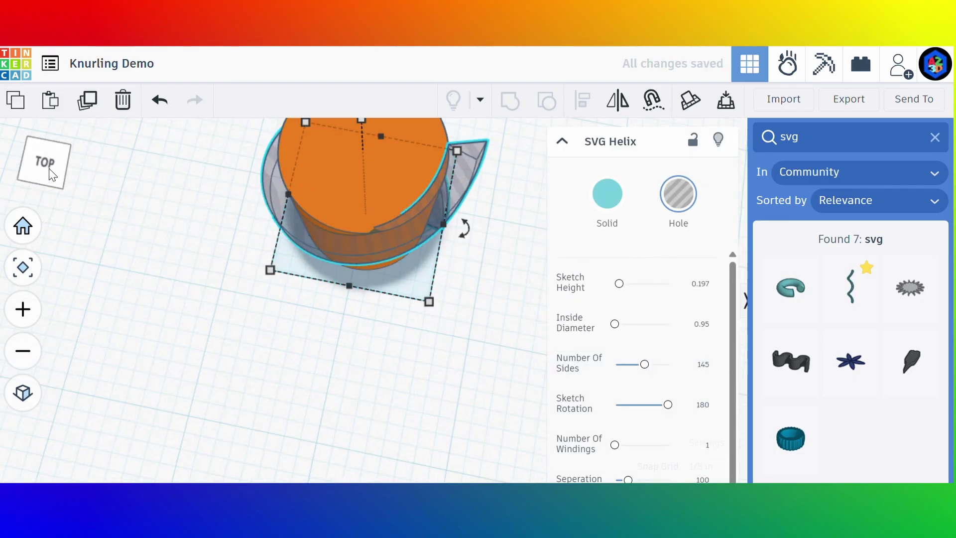
{"action": "left_click", "coordinate": [53, 177]}
{"action": "left_click", "coordinate": [618, 101]}
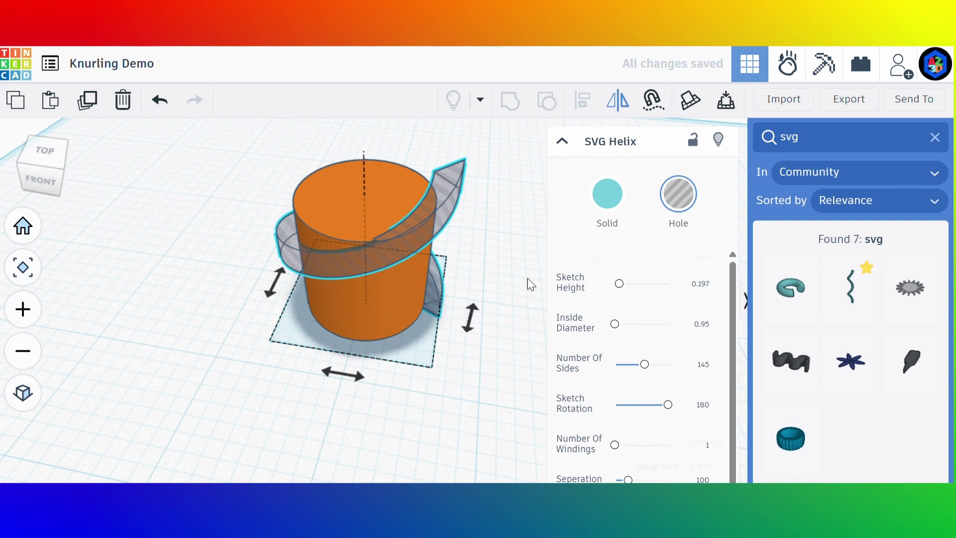
{"action": "left_click", "coordinate": [344, 377]}
{"action": "left_click", "coordinate": [489, 377]}
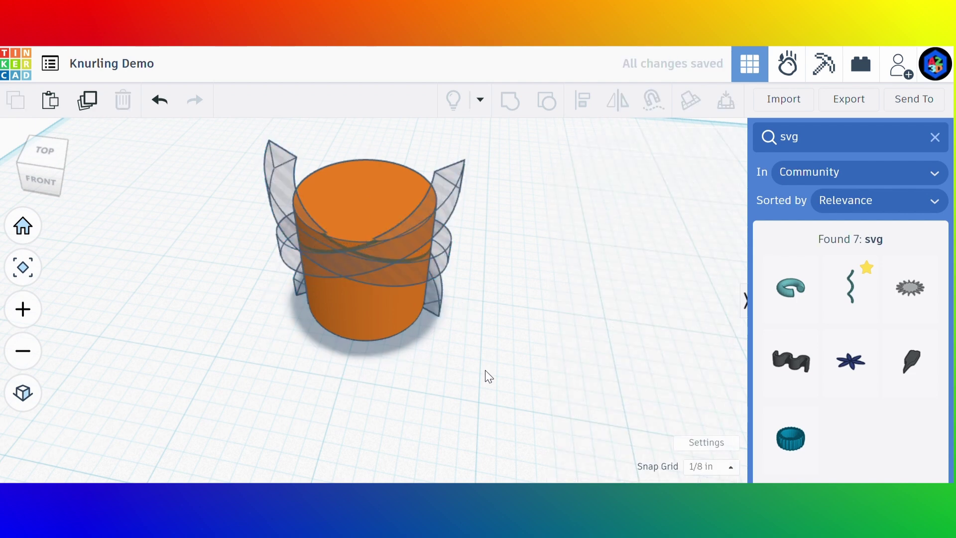
{"action": "scroll", "coordinate": [404, 223], "scroll_direction": "up", "scroll_amount": 2}
{"action": "scroll", "coordinate": [134, 177], "scroll_direction": "down", "scroll_amount": 1}
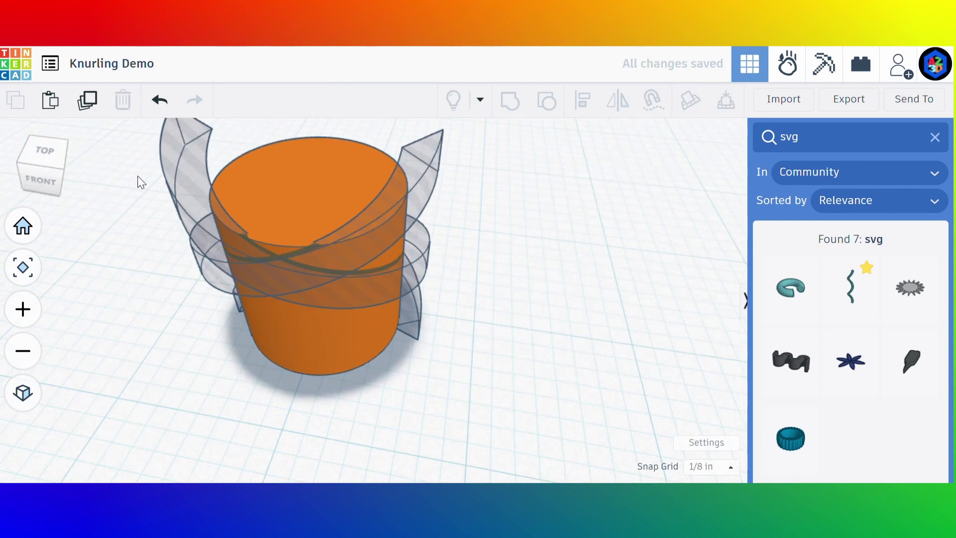
{"action": "middle_click_drag", "start_coordinate": [249, 185], "coordinate": [195, 174]}
{"action": "mouse_move", "coordinate": [51, 166]}
{"action": "left_mouse_down"}
{"action": "mouse_move", "coordinate": [124, 171]}
{"action": "mouse_move", "coordinate": [121, 162]}
{"action": "mouse_move", "coordinate": [87, 173]}
{"action": "mouse_move", "coordinate": [65, 158]}
{"action": "mouse_move", "coordinate": [10, 158]}
{"action": "mouse_move", "coordinate": [61, 164]}
{"action": "left_mouse_up"}
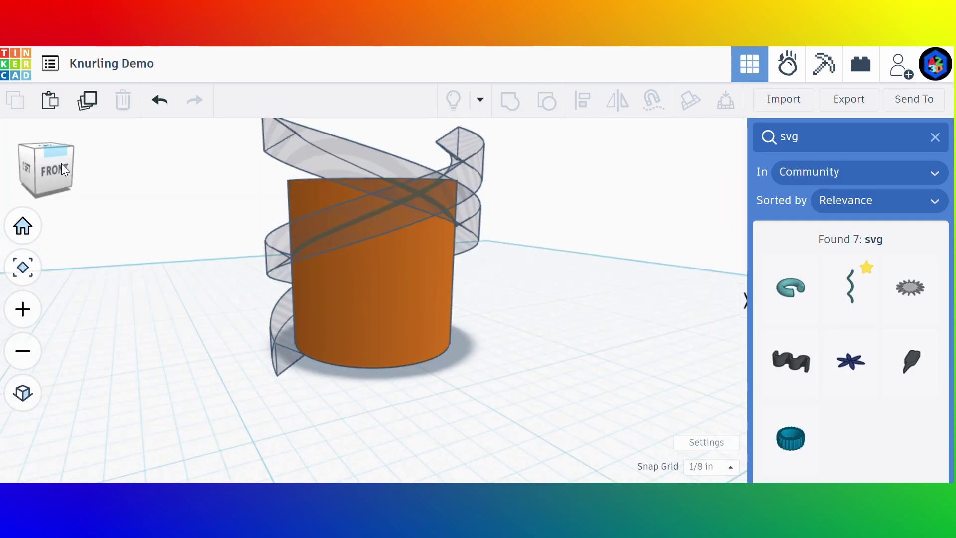
{"action": "middle_click_drag", "start_coordinate": [321, 262], "coordinate": [284, 315]}
Rotate both crossed helix holes slightly and repeat Ctrl+D copies around the cylinder
{"action": "left_click", "coordinate": [329, 294]}
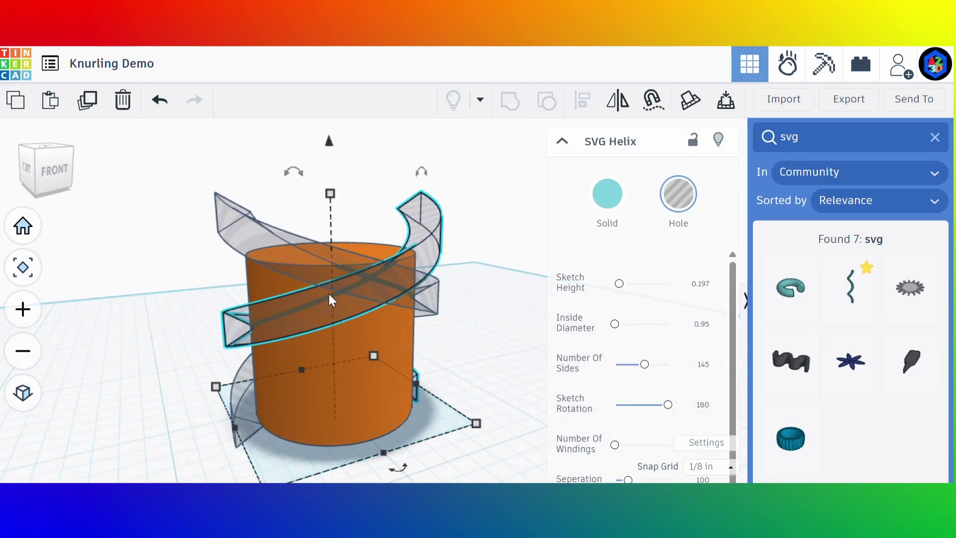
{"action": "left_click", "coordinate": [244, 216], "text": "shift"}
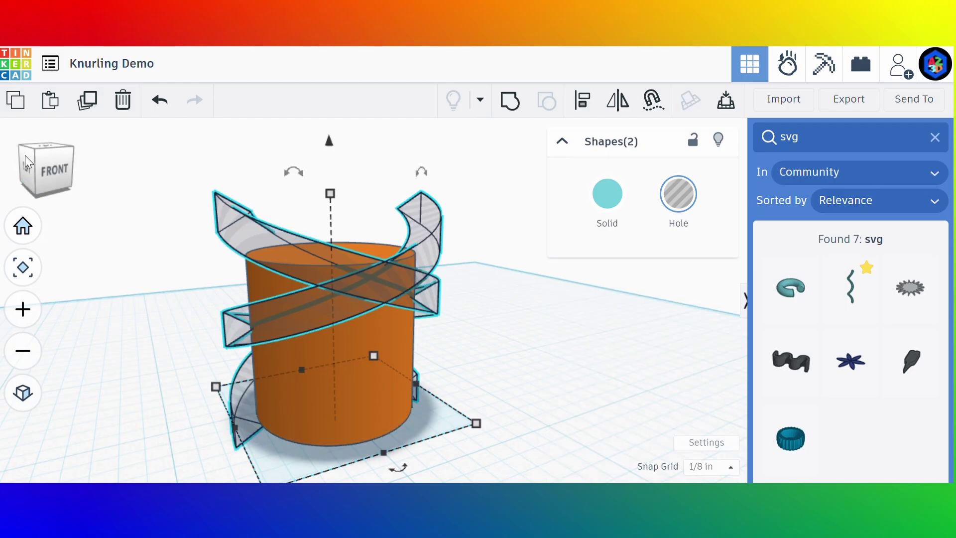
{"action": "left_click_drag", "start_coordinate": [49, 163], "coordinate": [47, 165]}
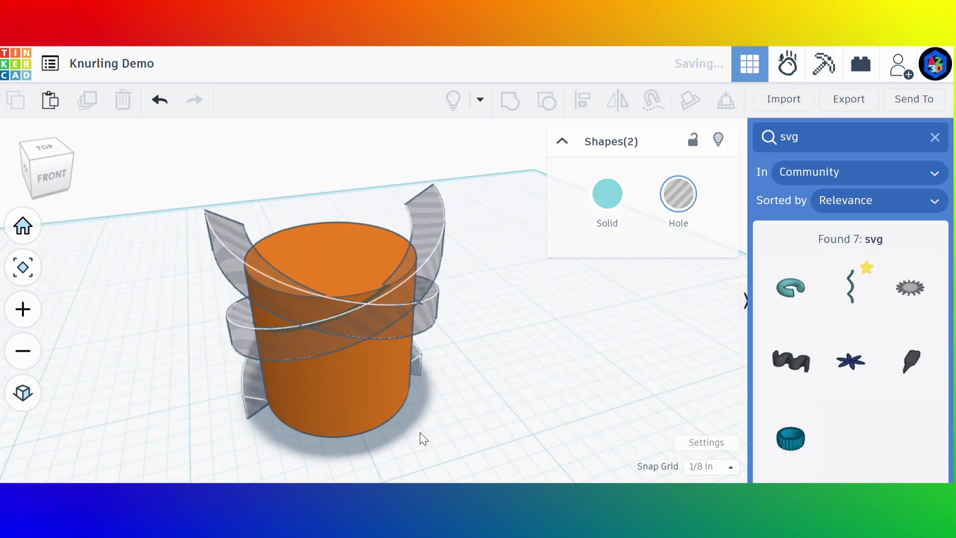
{"action": "left_click_drag", "start_coordinate": [374, 469], "coordinate": [438, 453]}
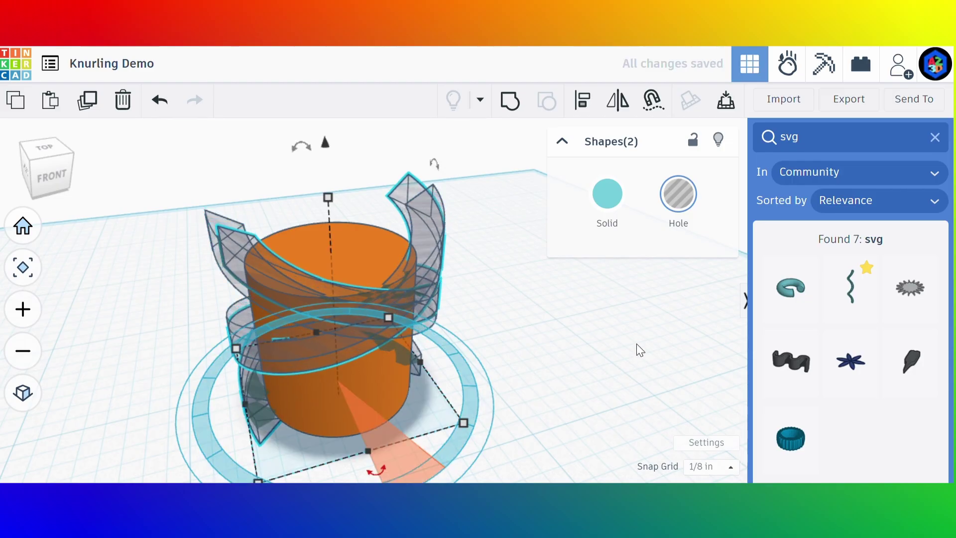
{"action": "key", "text": "ctrl+d"}
{"action": "key", "text": "ctrl+d"}
{"action": "key", "text": "ctrl+d"}
{"action": "key", "text": "ctrl+d"}
{"action": "key", "text": "ctrl+d"}
{"action": "key", "text": "ctrl+d"}
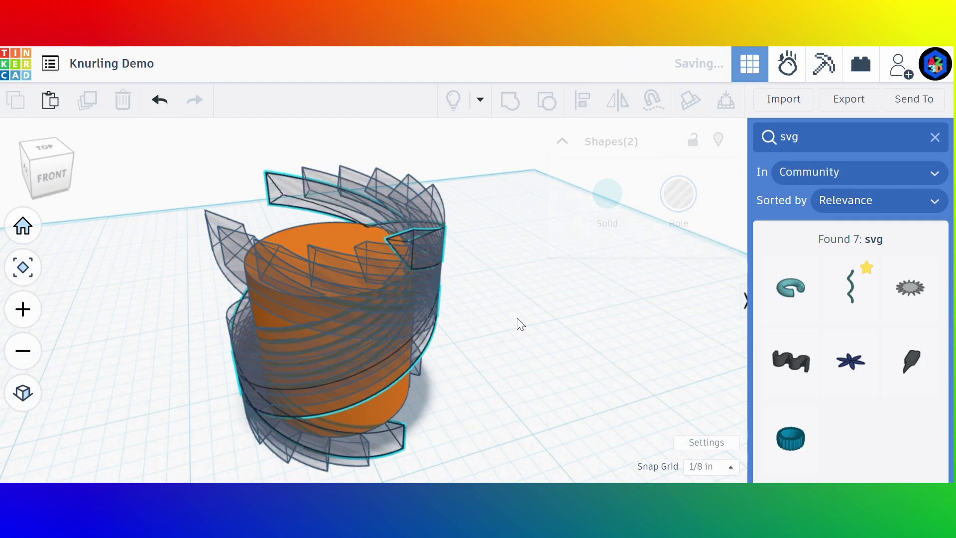
{"action": "key", "text": "ctrl+d"}
{"action": "key", "text": "ctrl+d"}
{"action": "key", "text": "ctrl+d"}
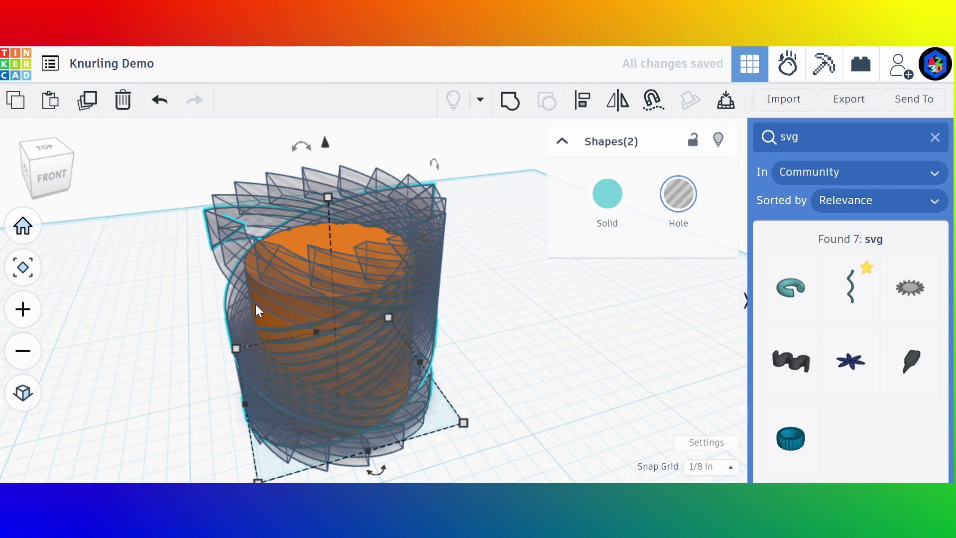
Select the cylinder with all helix holes and group the 21 shapes
{"action": "left_click", "coordinate": [45, 151]}
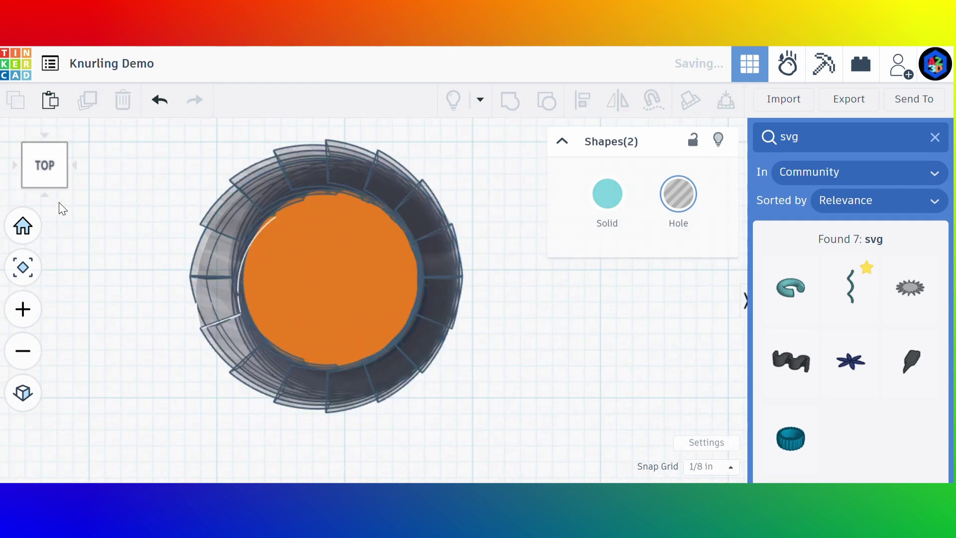
{"action": "left_click", "coordinate": [131, 222]}
{"action": "left_click", "coordinate": [48, 175]}
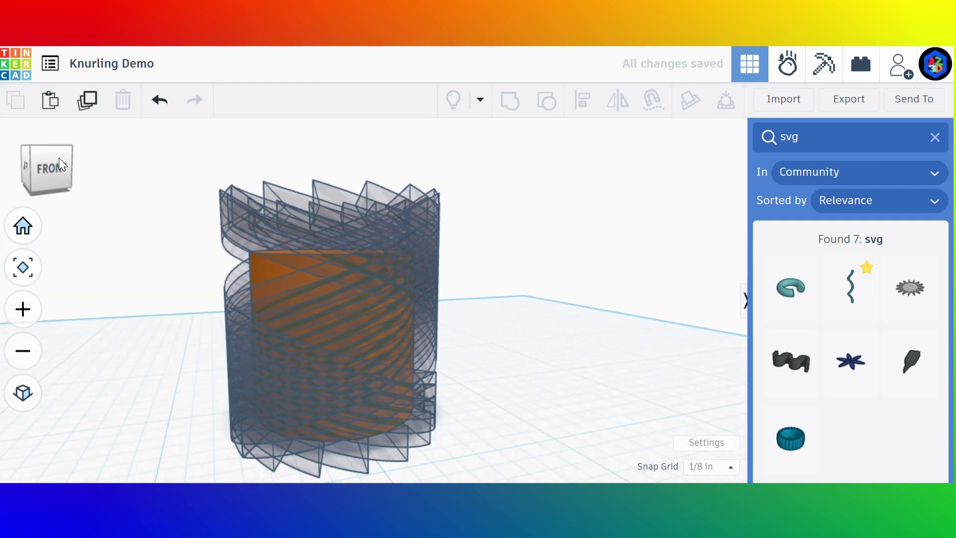
{"action": "scroll", "coordinate": [205, 297], "scroll_direction": "up", "scroll_amount": 5}
{"action": "scroll", "coordinate": [211, 297], "scroll_direction": "down", "scroll_amount": 4}
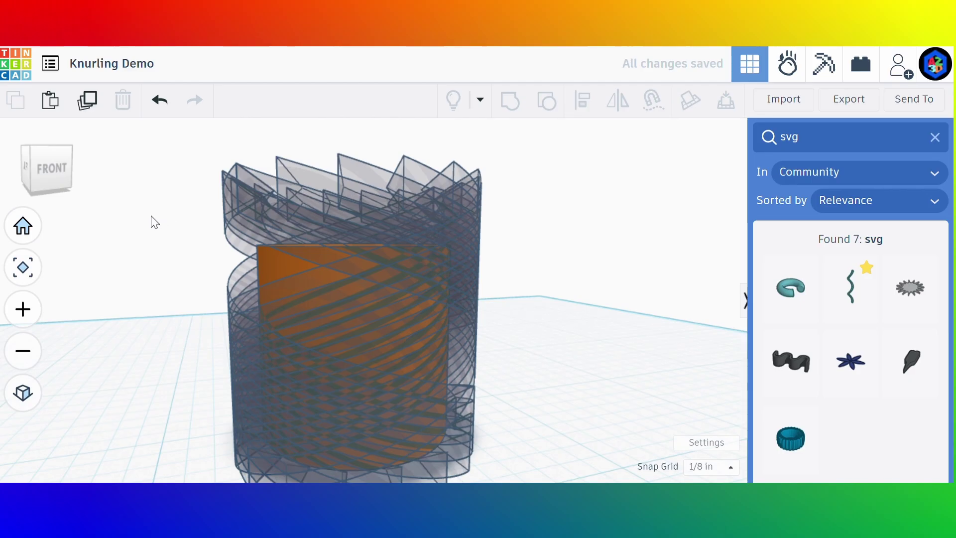
{"action": "mouse_move", "coordinate": [41, 171]}
{"action": "left_mouse_down"}
{"action": "mouse_move", "coordinate": [25, 186]}
{"action": "mouse_move", "coordinate": [32, 181]}
{"action": "left_mouse_up"}
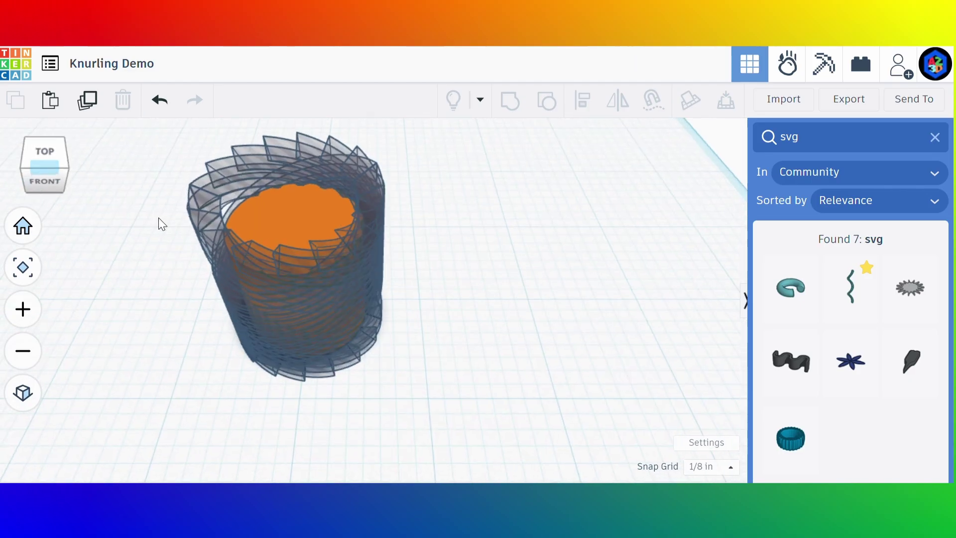
{"action": "right_click_drag", "start_coordinate": [159, 219], "coordinate": [164, 146]}
{"action": "left_click_drag", "start_coordinate": [464, 381], "coordinate": [464, 380]}
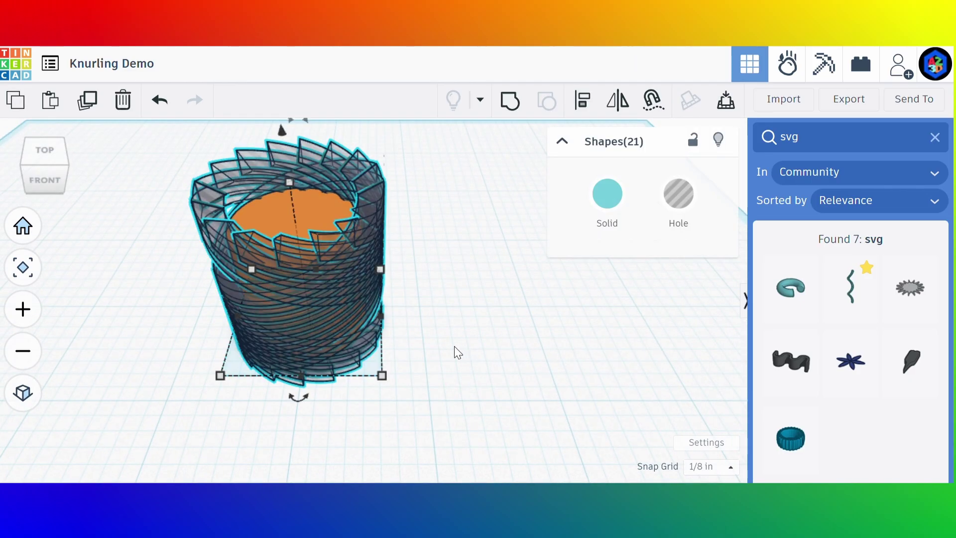
{"action": "key", "text": "ctrl+g"}
{"action": "left_click", "coordinate": [91, 190]}
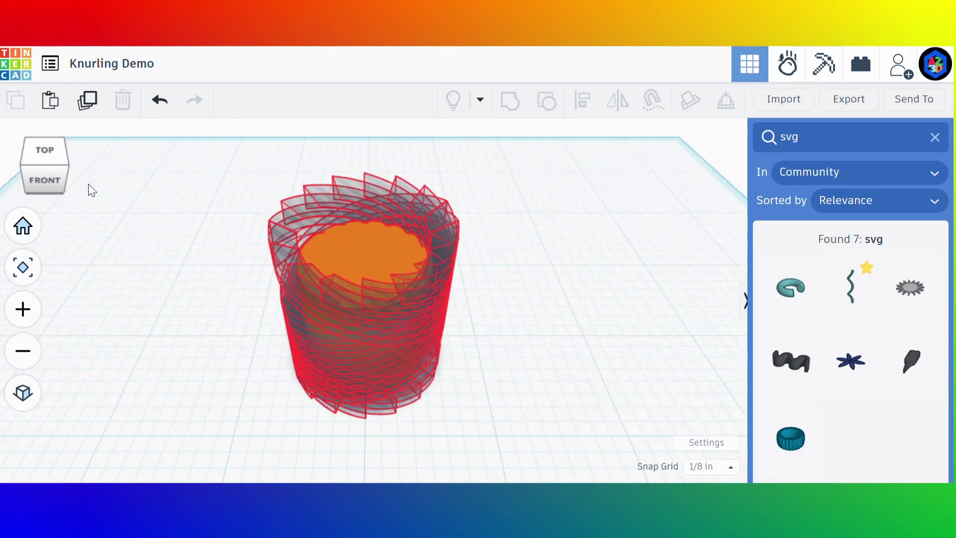
{"action": "left_click", "coordinate": [30, 177]}
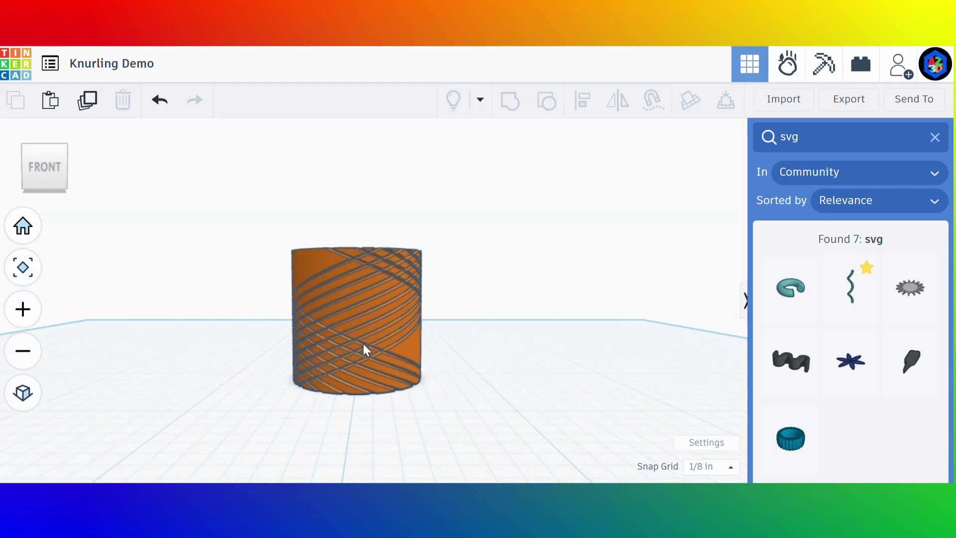
{"action": "scroll", "coordinate": [365, 348], "scroll_direction": "up", "scroll_amount": 5}
{"action": "scroll", "coordinate": [370, 349], "scroll_direction": "up", "scroll_amount": 2}
{"action": "scroll", "coordinate": [348, 309], "scroll_direction": "down", "scroll_amount": 5}
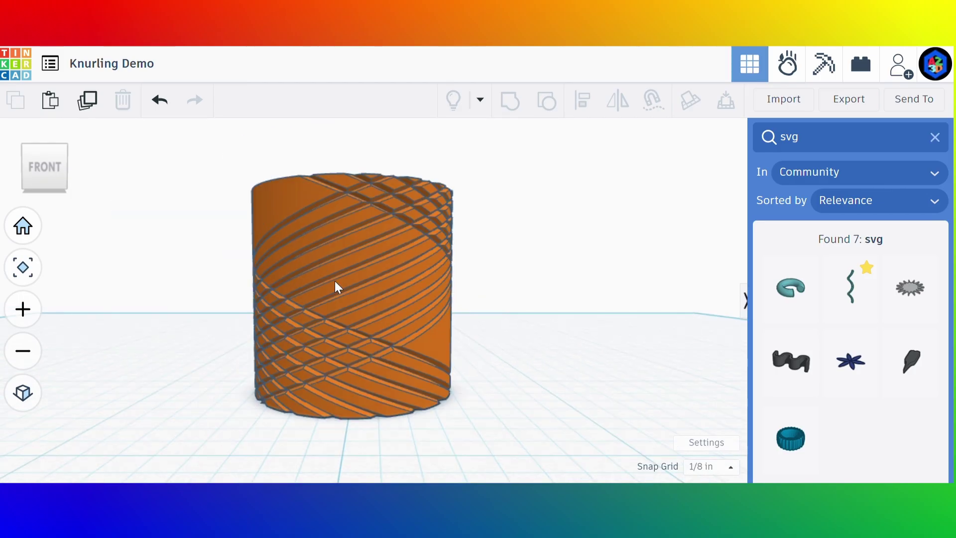
{"action": "mouse_move", "coordinate": [59, 188]}
{"action": "left_mouse_down"}
{"action": "mouse_move", "coordinate": [13, 179]}
{"action": "mouse_move", "coordinate": [71, 188]}
{"action": "left_mouse_up"}
{"action": "scroll", "coordinate": [282, 308], "scroll_direction": "up", "scroll_amount": 4}
{"action": "scroll", "coordinate": [347, 272], "scroll_direction": "down", "scroll_amount": 5}
{"action": "left_click", "coordinate": [371, 283]}
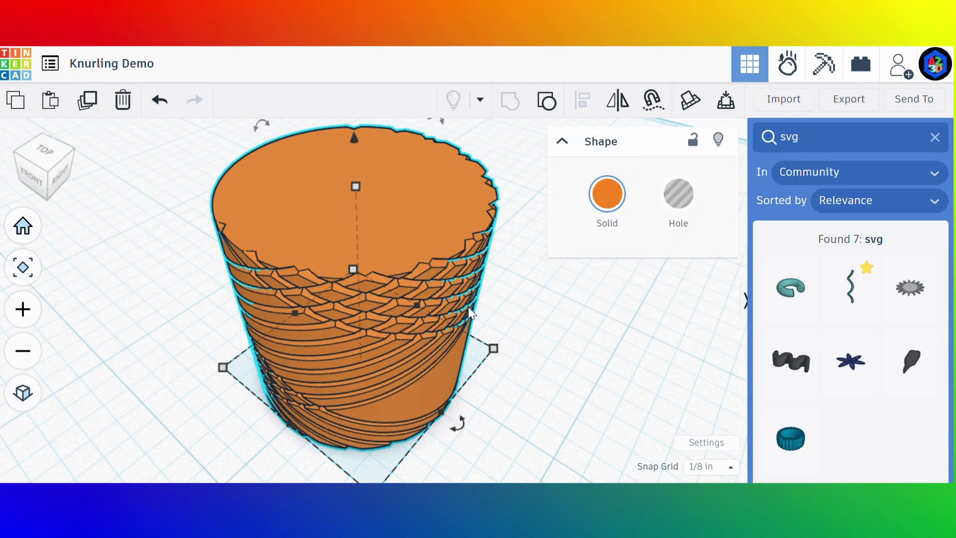
{"action": "scroll", "coordinate": [433, 280], "scroll_direction": "up", "scroll_amount": 4}
{"action": "scroll", "coordinate": [427, 286], "scroll_direction": "down", "scroll_amount": 3}
{"action": "scroll", "coordinate": [427, 287], "scroll_direction": "down", "scroll_amount": 3}
{"action": "scroll", "coordinate": [361, 250], "scroll_direction": "up", "scroll_amount": 1}
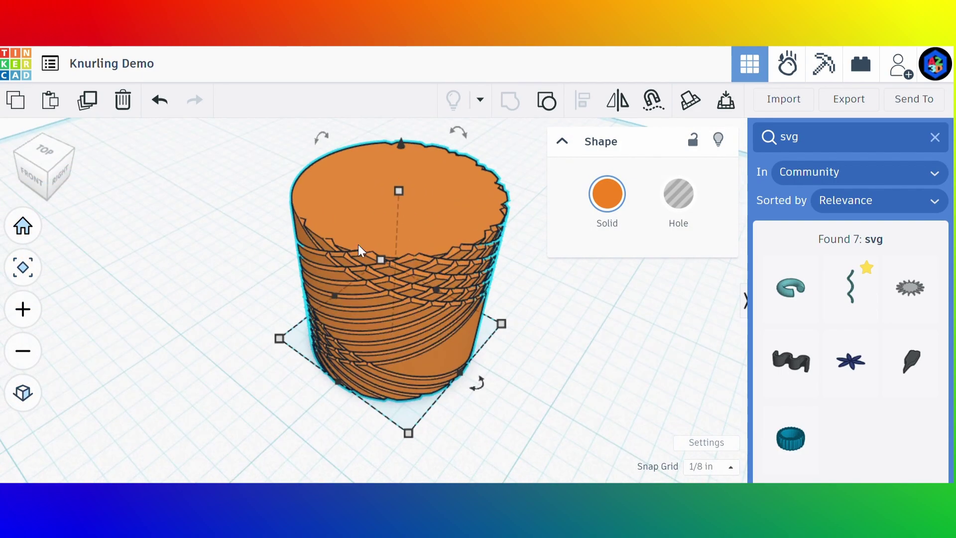
Ungroup, then rotate the fin holes and repeat Ctrl+D copies around the cylinder
{"action": "left_click", "coordinate": [547, 101]}
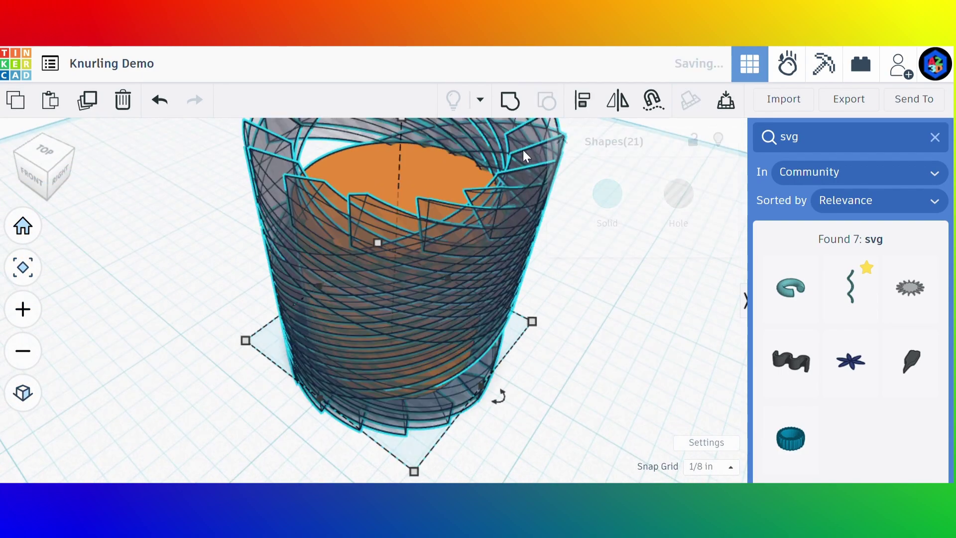
{"action": "left_click", "coordinate": [38, 176]}
{"action": "left_click", "coordinate": [340, 346]}
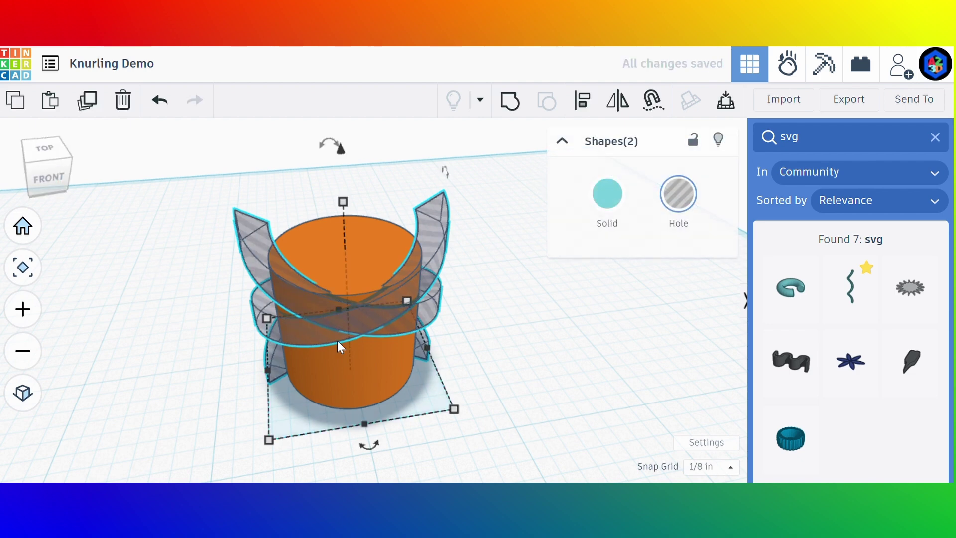
{"action": "left_click_drag", "start_coordinate": [367, 456], "coordinate": [431, 436]}
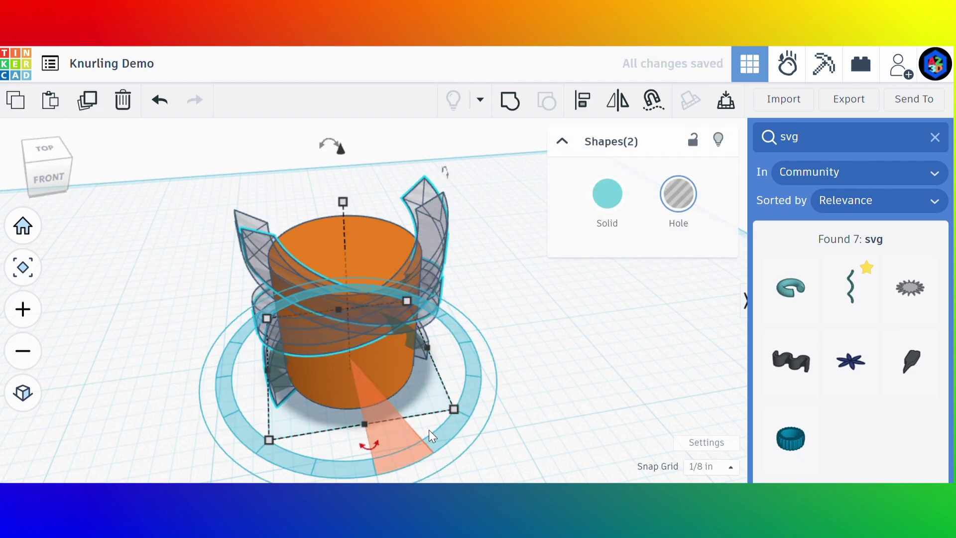
{"action": "key", "text": "ctrl+d"}
{"action": "key", "text": "ctrl+d"}
{"action": "key", "text": "ctrl+d"}
{"action": "key", "text": "ctrl+d"}
{"action": "key", "text": "ctrl+d"}
{"action": "key", "text": "ctrl+d"}
{"action": "key", "text": "ctrl+d"}
{"action": "key", "text": "ctrl+d"}
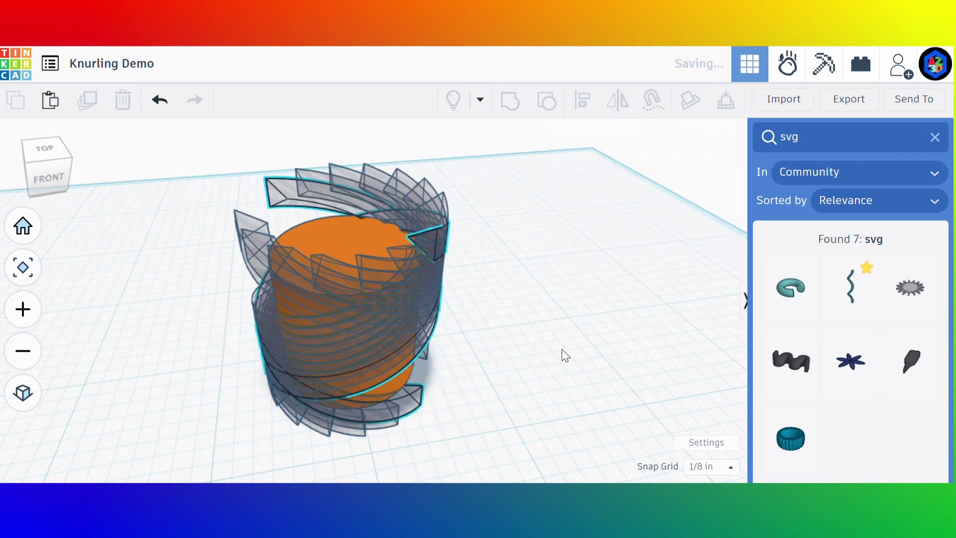
{"action": "key", "text": "ctrl+d"}
{"action": "key", "text": "ctrl+d"}
{"action": "key", "text": "ctrl+d"}
{"action": "key", "text": "ctrl+d"}
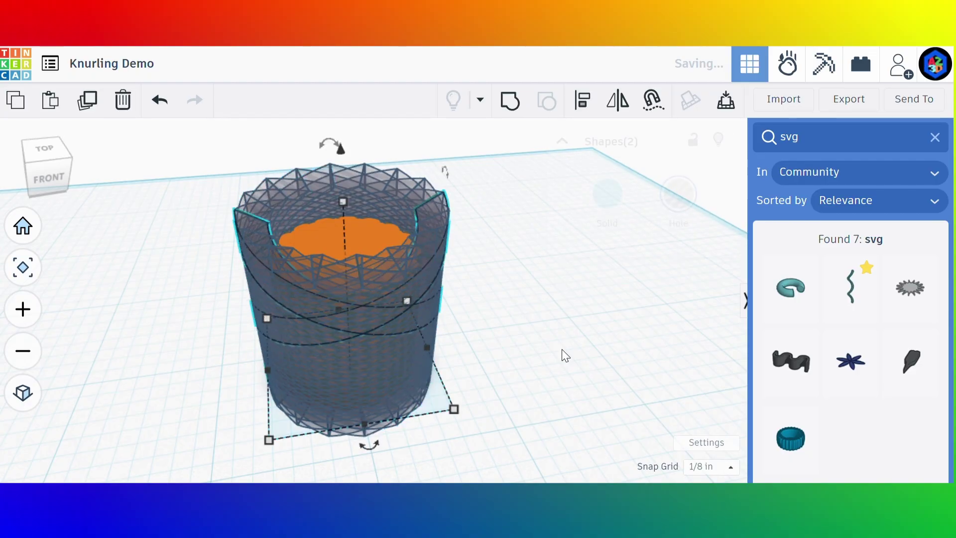
Select all 67 shapes and group them into one knurled solid
{"action": "left_click", "coordinate": [565, 355]}
{"action": "key", "text": "ctrl+a"}
{"action": "left_click", "coordinate": [572, 348]}
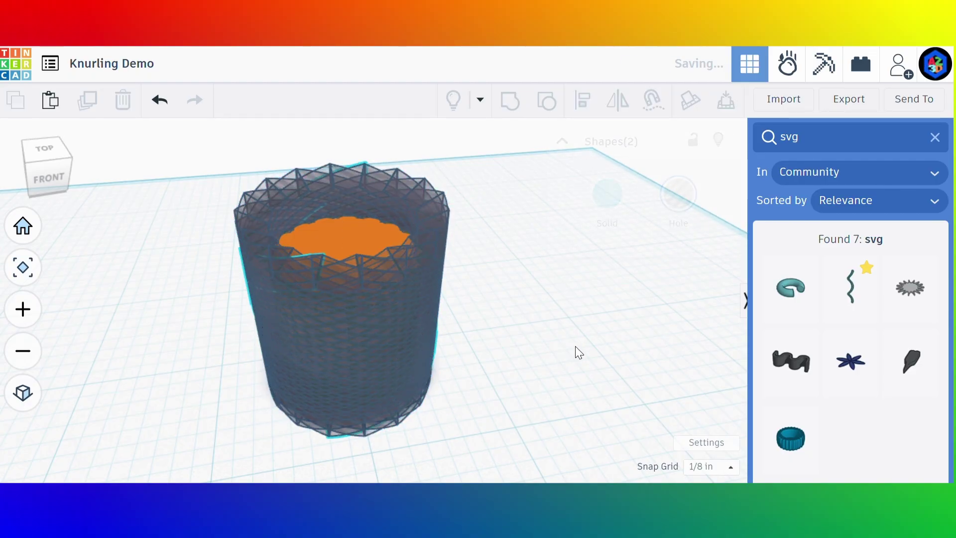
{"action": "key", "text": "ctrl+a"}
{"action": "left_click", "coordinate": [576, 347]}
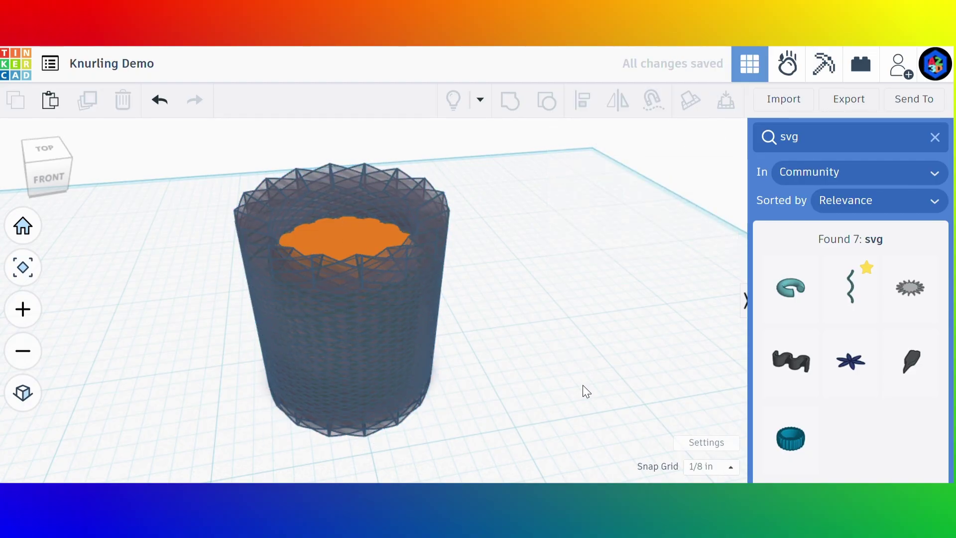
{"action": "key", "text": "ctrl+a"}
{"action": "key", "text": "ctrl+g"}
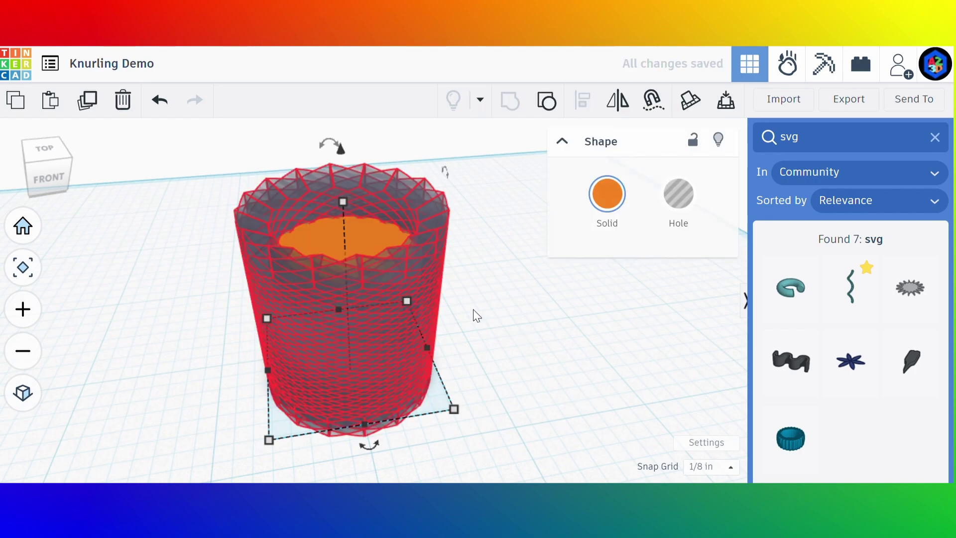
Inspect the diamond knurl from low front-left, raised, left-side, underside and top-down views
{"action": "left_click", "coordinate": [473, 309]}
{"action": "right_click_drag", "start_coordinate": [473, 309], "coordinate": [512, 333]}
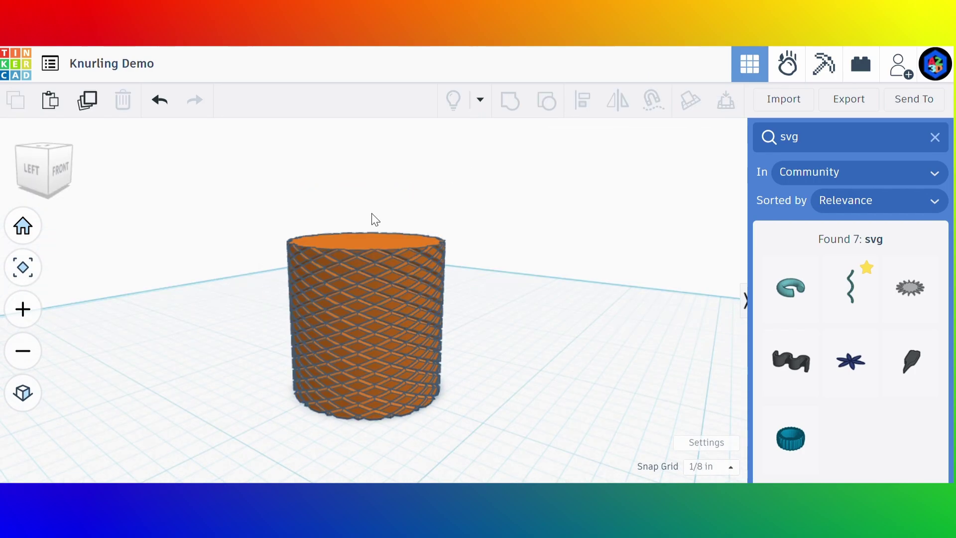
{"action": "scroll", "coordinate": [403, 294], "scroll_direction": "up", "scroll_amount": 5}
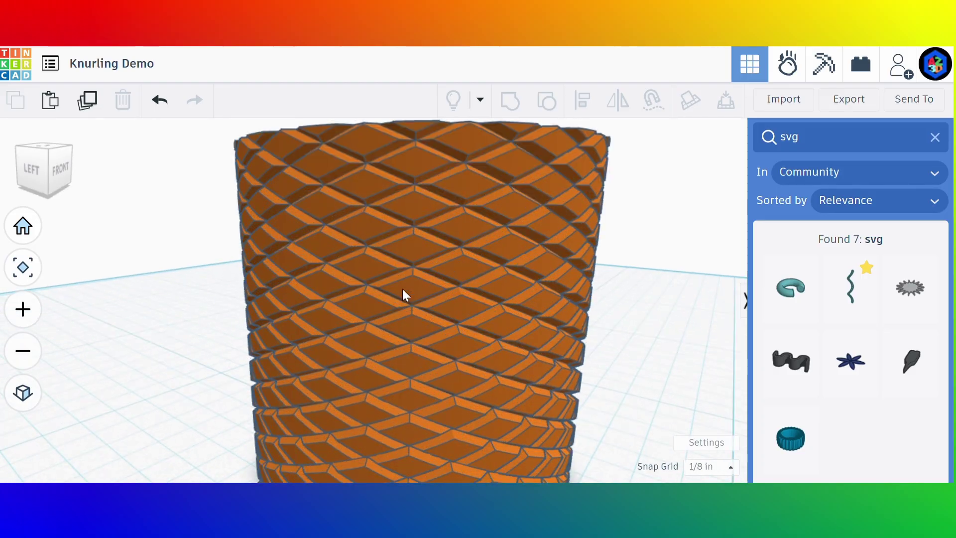
{"action": "scroll", "coordinate": [393, 275], "scroll_direction": "down", "scroll_amount": 4}
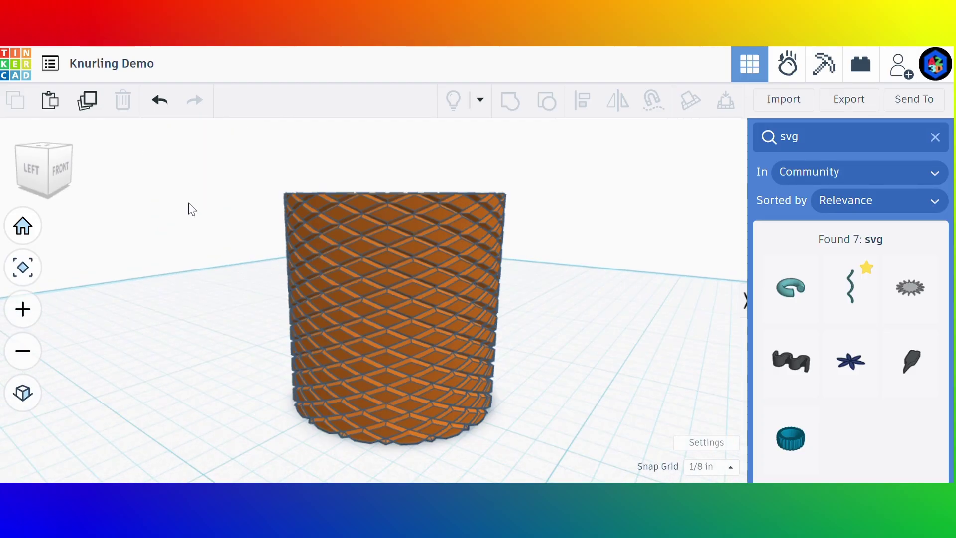
{"action": "left_click_drag", "start_coordinate": [26, 176], "coordinate": [43, 159]}
{"action": "left_click", "coordinate": [26, 186]}
{"action": "right_click_drag", "start_coordinate": [378, 312], "coordinate": [132, 193]}
{"action": "left_click_drag", "start_coordinate": [37, 168], "coordinate": [26, 181]}
{"action": "scroll", "coordinate": [405, 424], "scroll_direction": "up", "scroll_amount": 5}
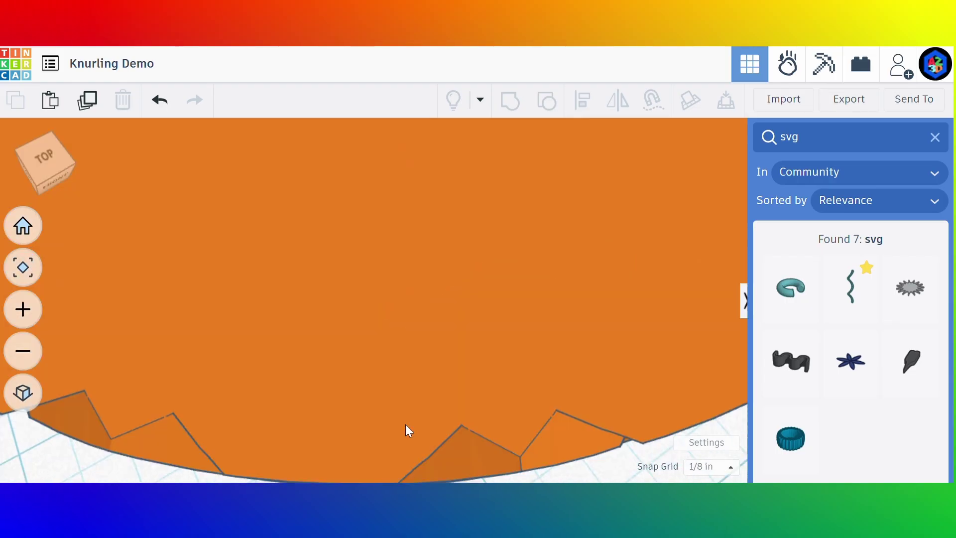
{"action": "scroll", "coordinate": [311, 281], "scroll_direction": "down", "scroll_amount": 5}
{"action": "left_click", "coordinate": [60, 151]}
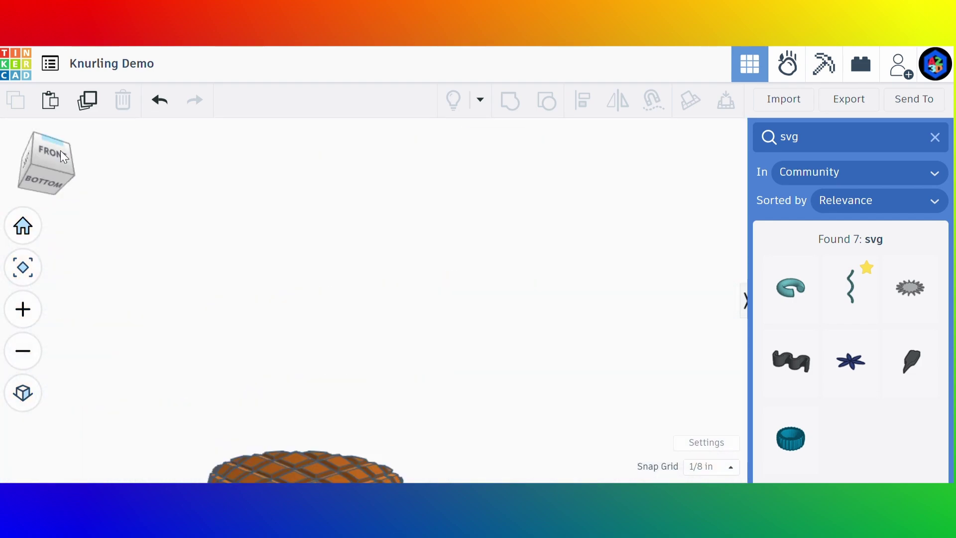
Check the knurled cylinder from the front and right, centring it in view
{"action": "right_click_drag", "start_coordinate": [329, 308], "coordinate": [458, 341]}
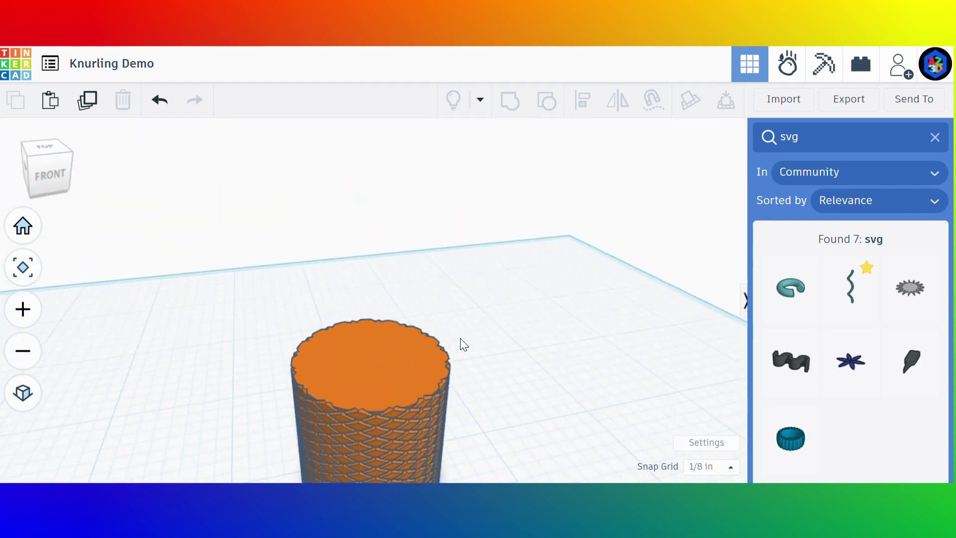
{"action": "middle_click_drag", "start_coordinate": [459, 342], "coordinate": [488, 224]}
{"action": "scroll", "coordinate": [460, 279], "scroll_direction": "down", "scroll_amount": 1}
{"action": "scroll", "coordinate": [363, 273], "scroll_direction": "up", "scroll_amount": 2}
{"action": "right_click_drag", "start_coordinate": [364, 273], "coordinate": [258, 271]}
{"action": "scroll", "coordinate": [529, 311], "scroll_direction": "up", "scroll_amount": 4}
{"action": "middle_click_drag", "start_coordinate": [463, 328], "coordinate": [390, 315]}
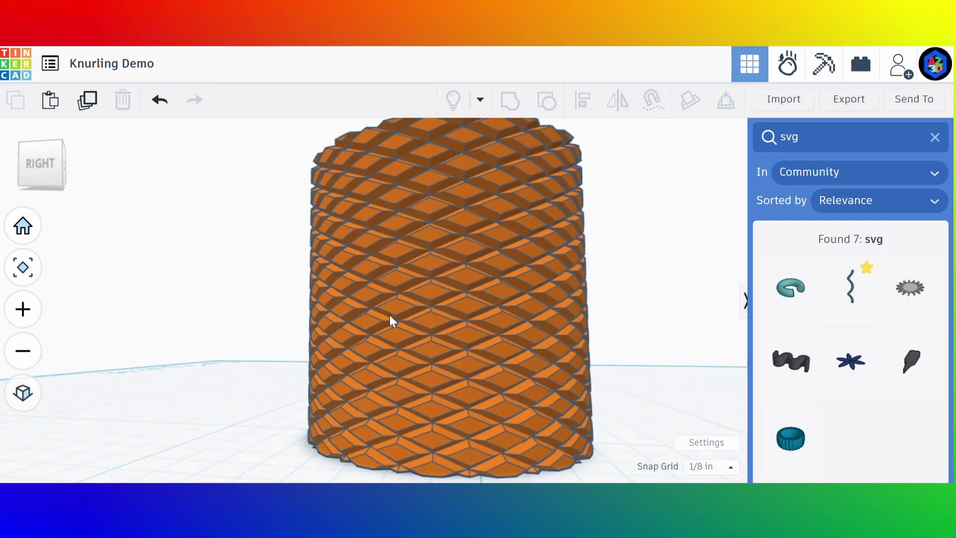
Recolour the knurled cylinder to the light grey Solid preset and view it from behind
{"action": "left_click", "coordinate": [562, 271]}
{"action": "left_click", "coordinate": [620, 202]}
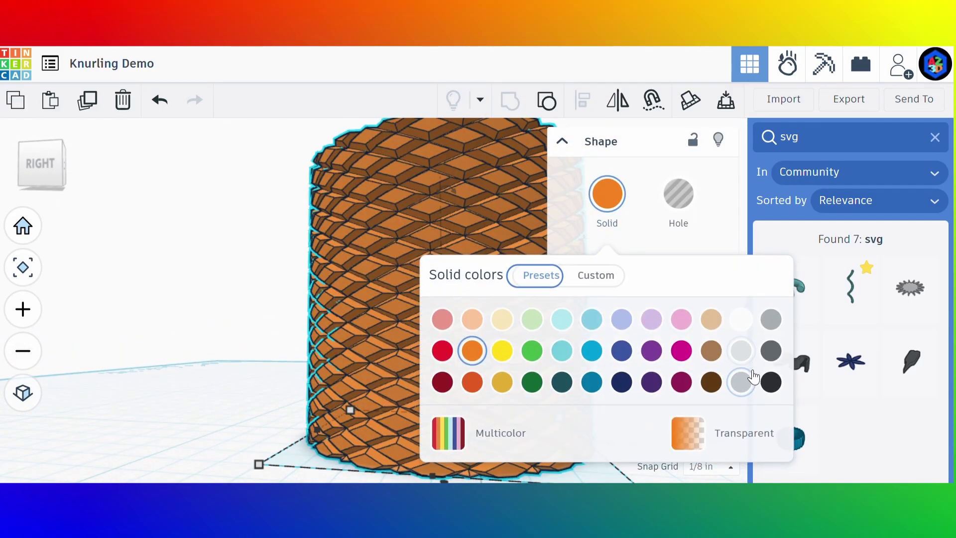
{"action": "left_click", "coordinate": [752, 376]}
{"action": "left_click", "coordinate": [282, 314]}
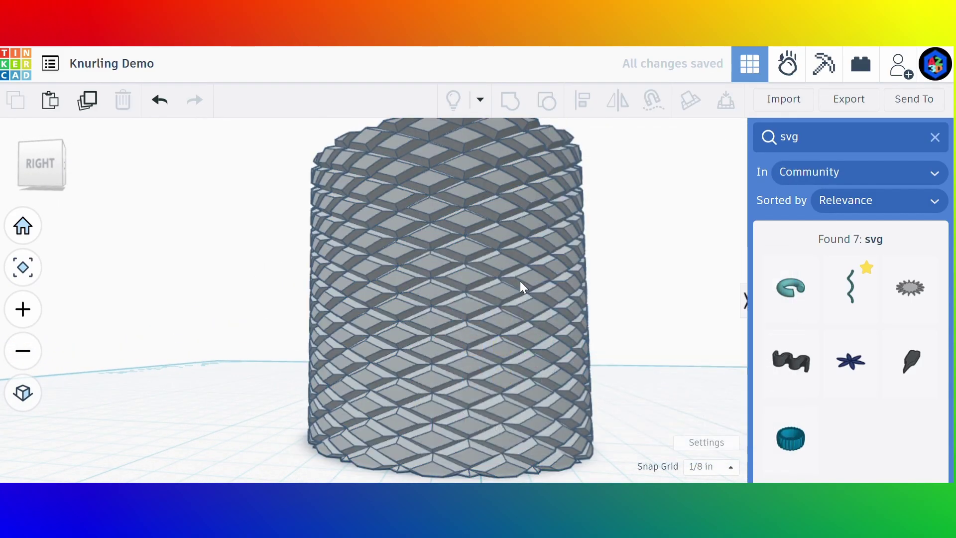
{"action": "right_click_drag", "start_coordinate": [521, 286], "coordinate": [553, 240]}
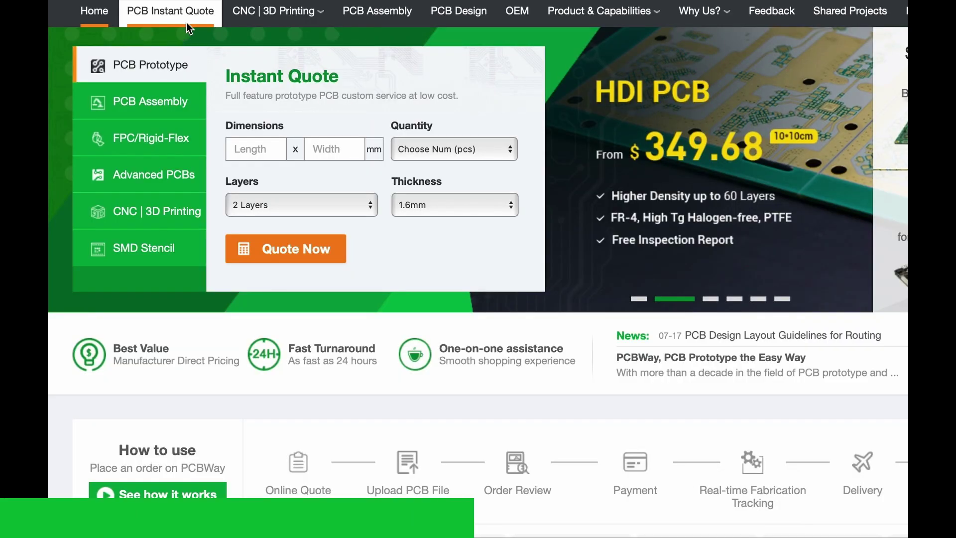
Review PCB Instant Quote's Advanced PCB and FPC/Rigid-Flex options, then go to CNC Machining
{"action": "left_click", "coordinate": [186, 23]}
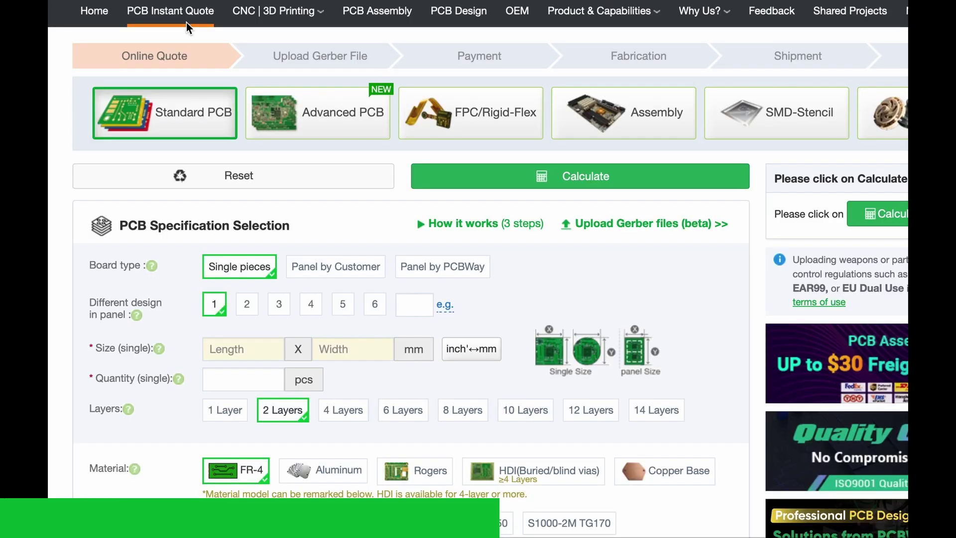
{"action": "left_click", "coordinate": [286, 116]}
{"action": "left_click", "coordinate": [502, 116]}
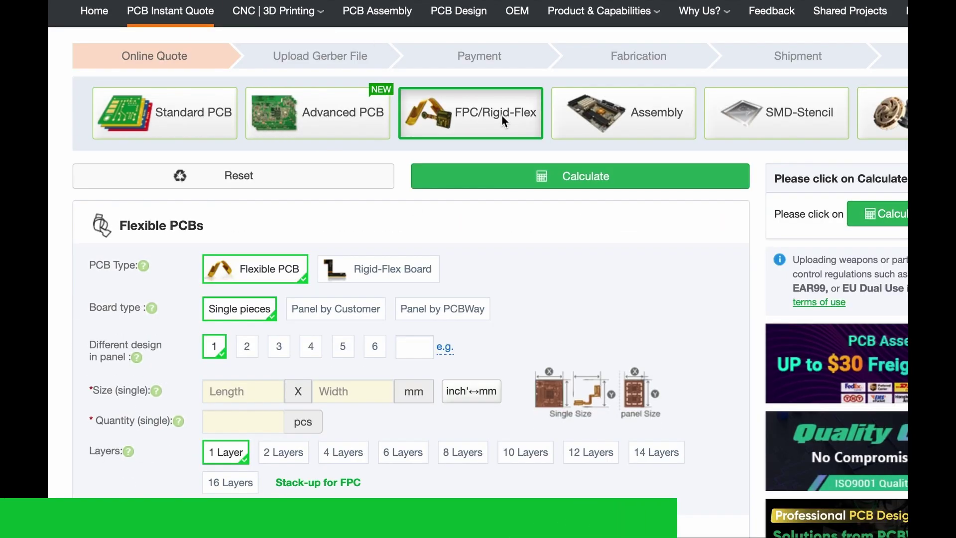
{"action": "mouse_move", "coordinate": [309, 20]}
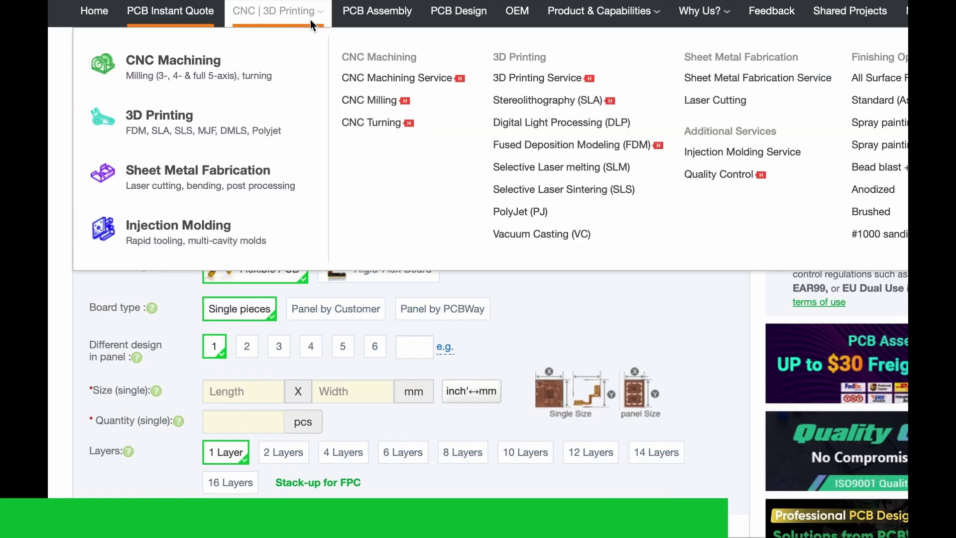
{"action": "left_click", "coordinate": [206, 65]}
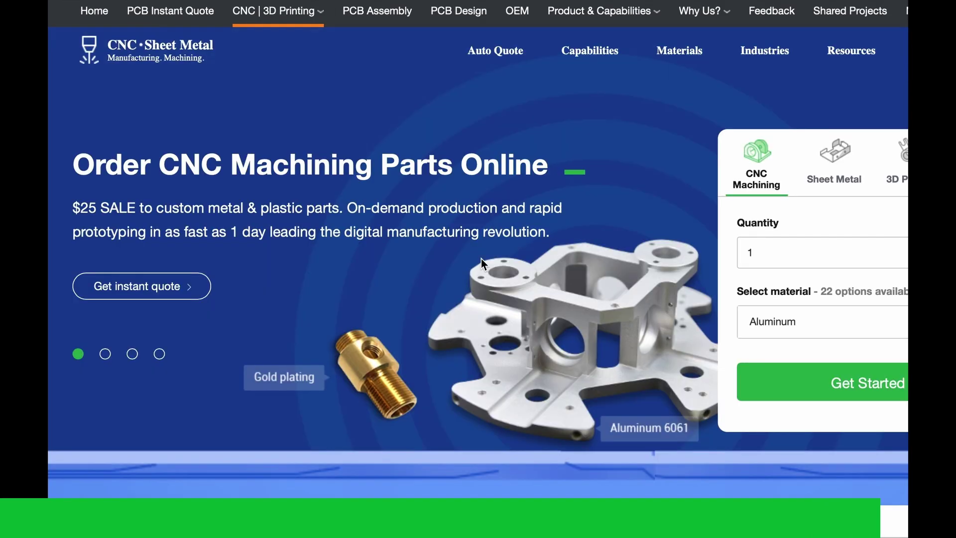